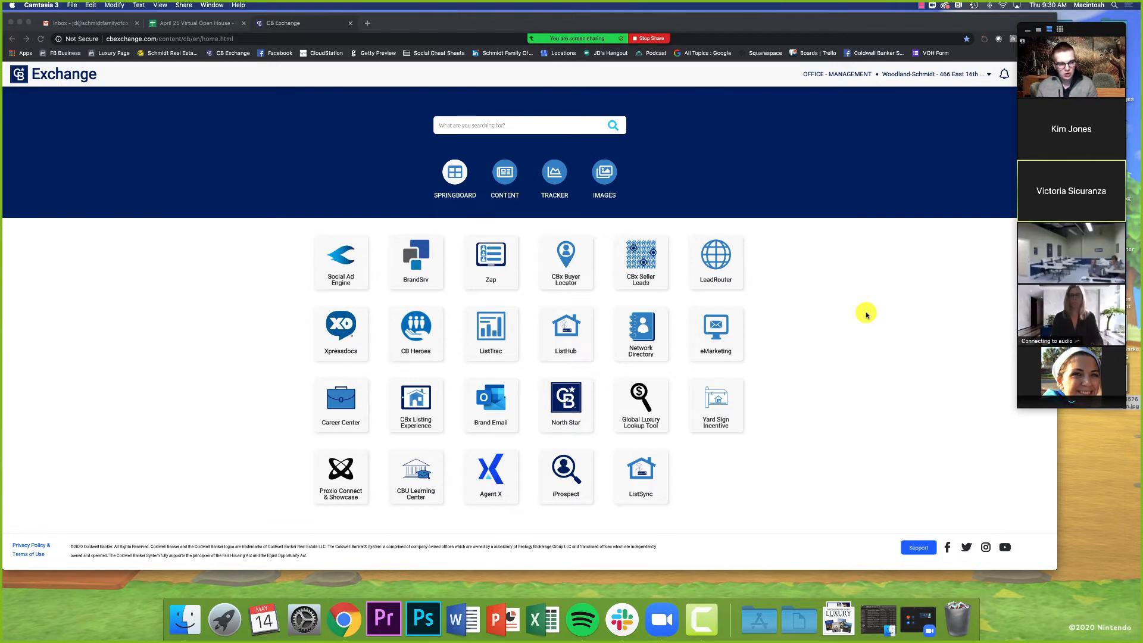
Step: Open schmidtresources.com in a new browser tab
click(866, 314)
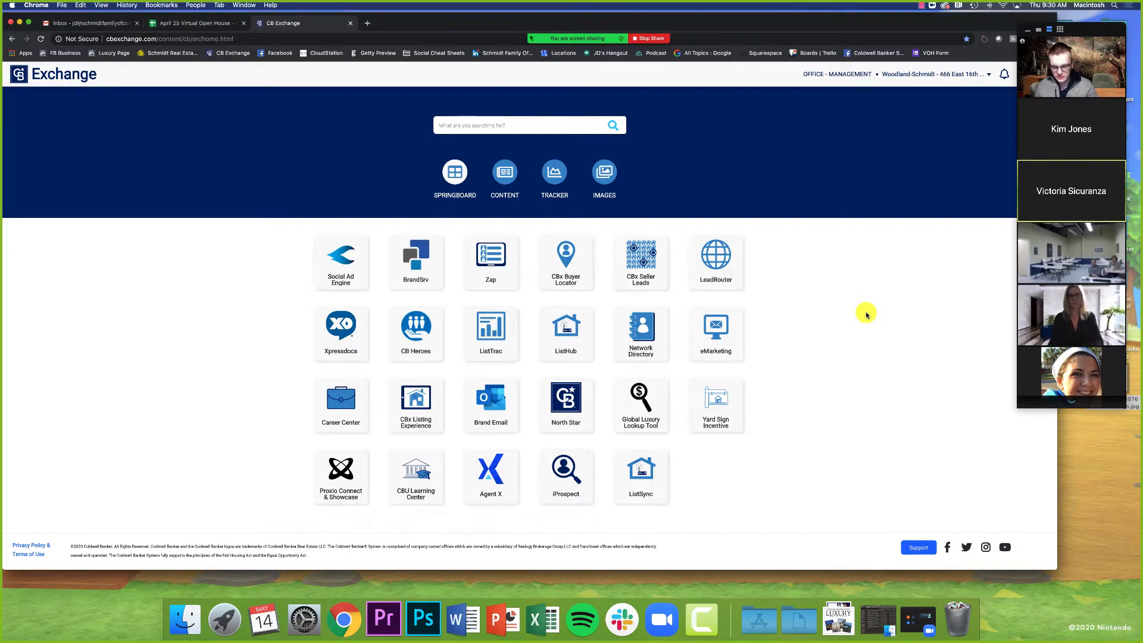
key(ctrl+t)
text(schmidtresources.com)
key(Return)
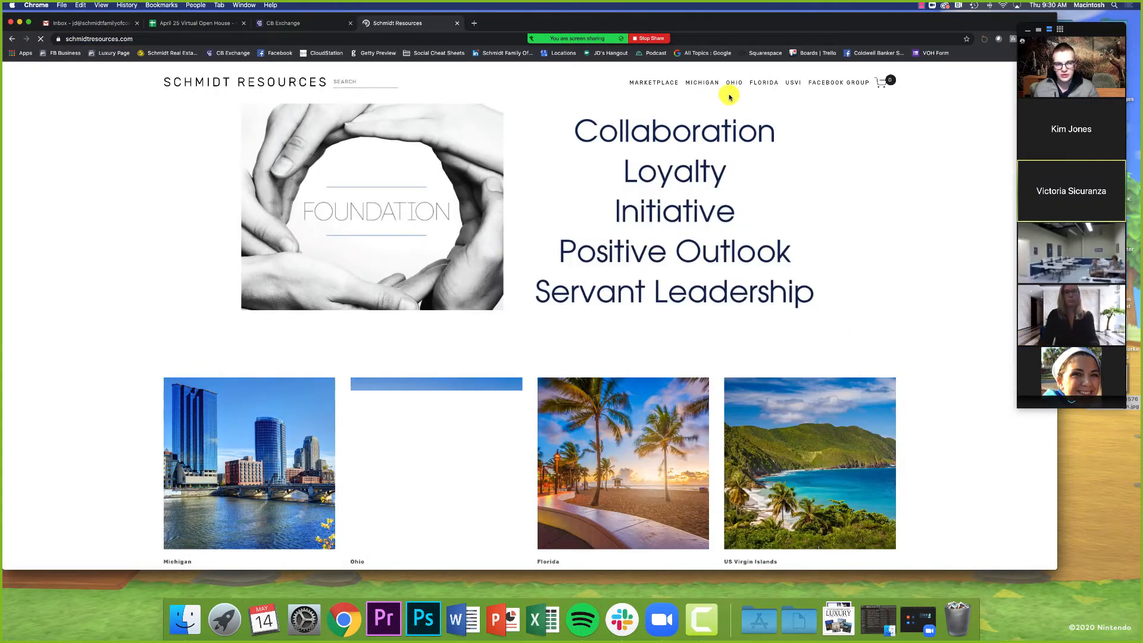
Step: Open the Florida section and go to its Buyer & Seller Social Media Graphics page
click(762, 84)
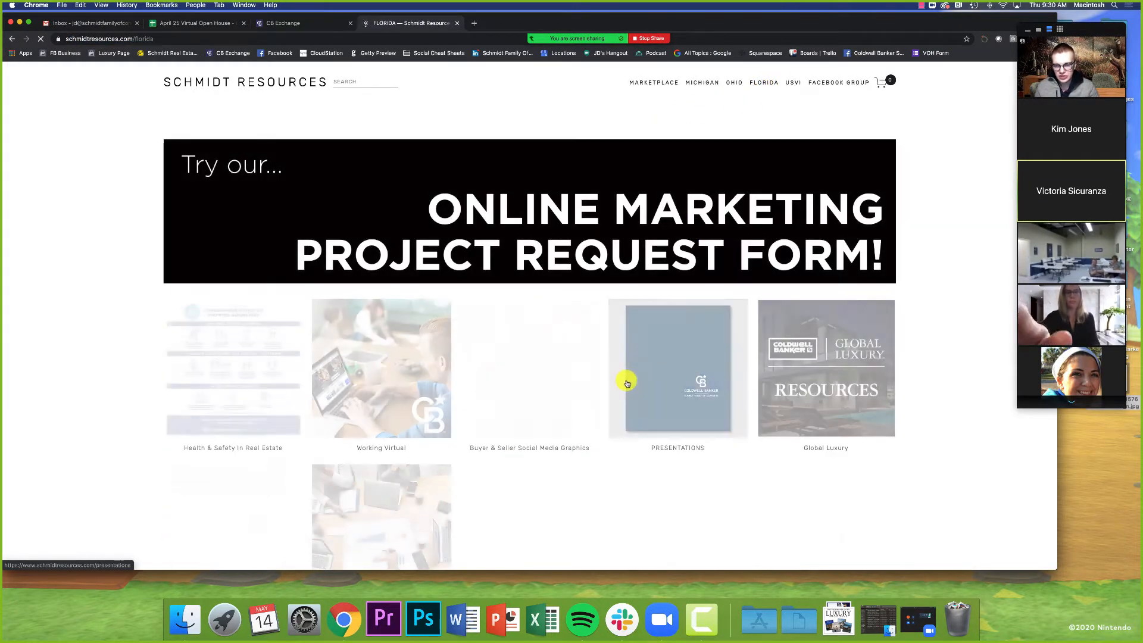
click(426, 403)
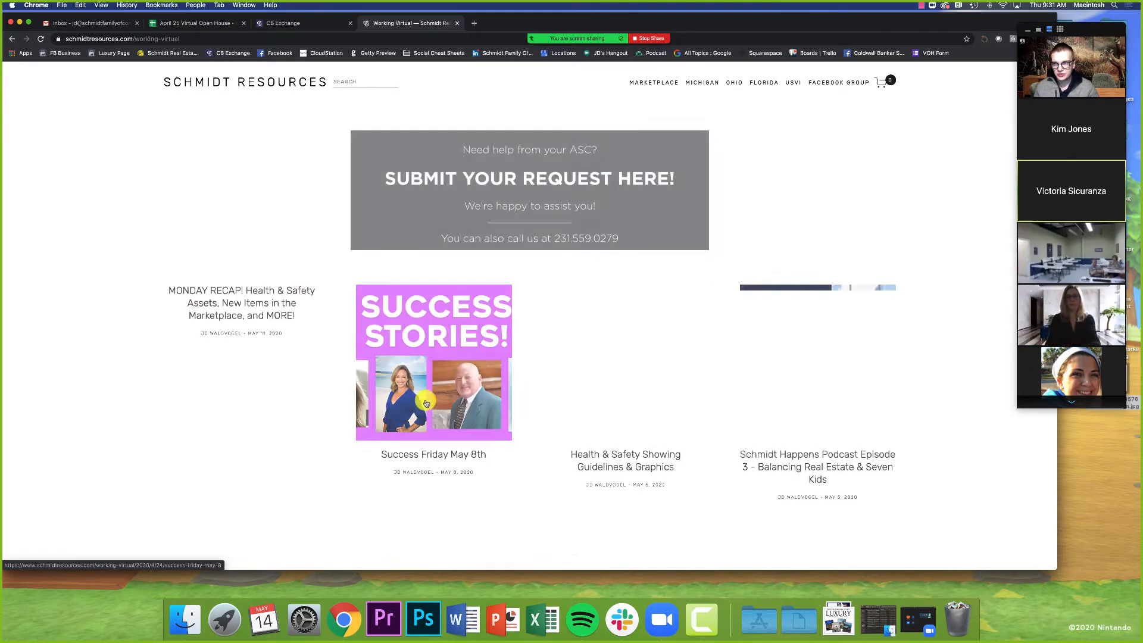
click(10, 41)
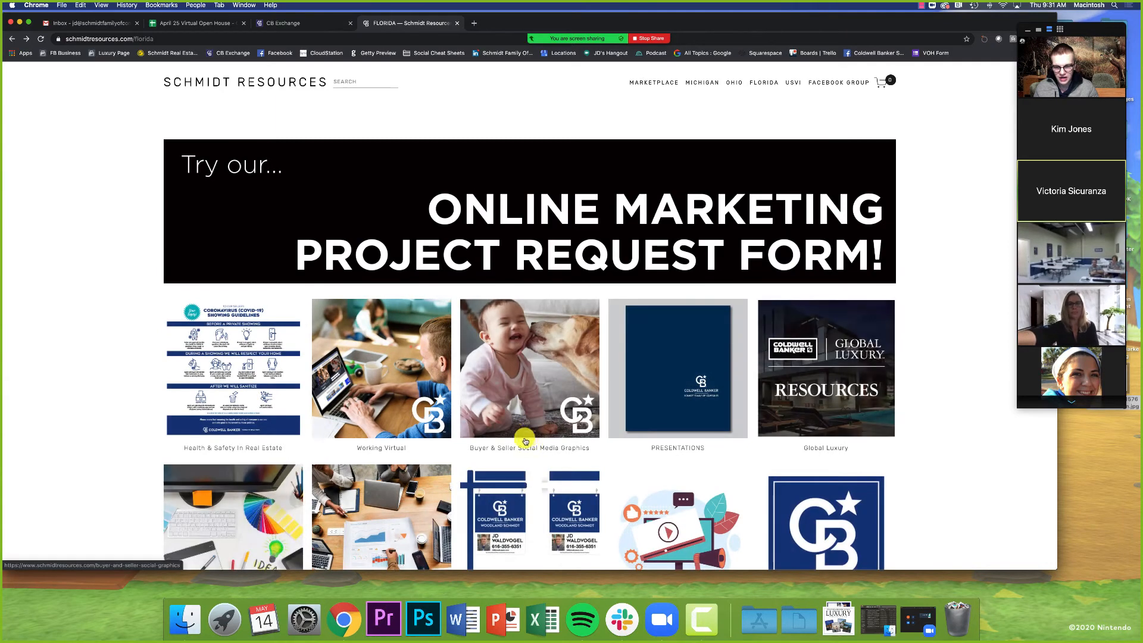
click(535, 423)
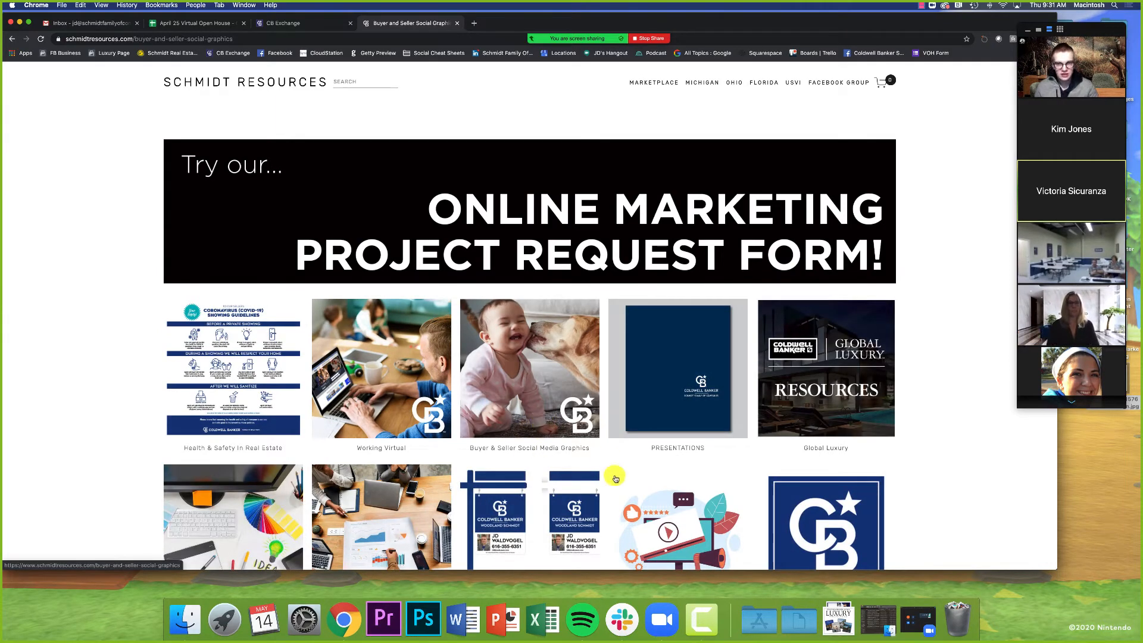
Step: Browse the buyer and seller social media graphics down the page
scroll(443, 405, down, 6)
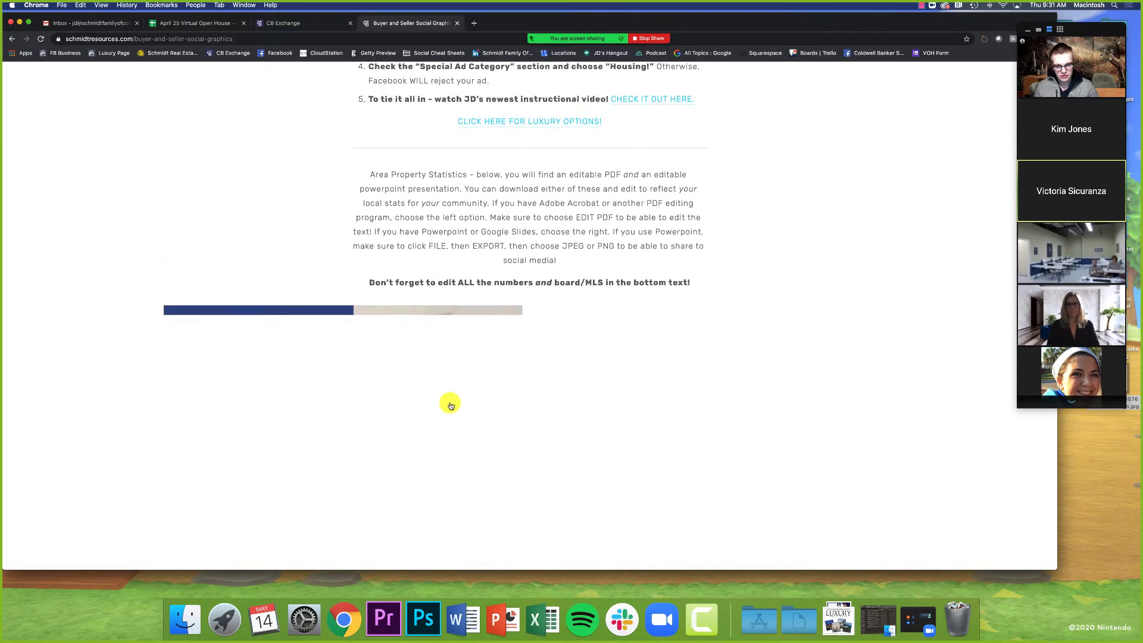
scroll(133, 371, down, 7)
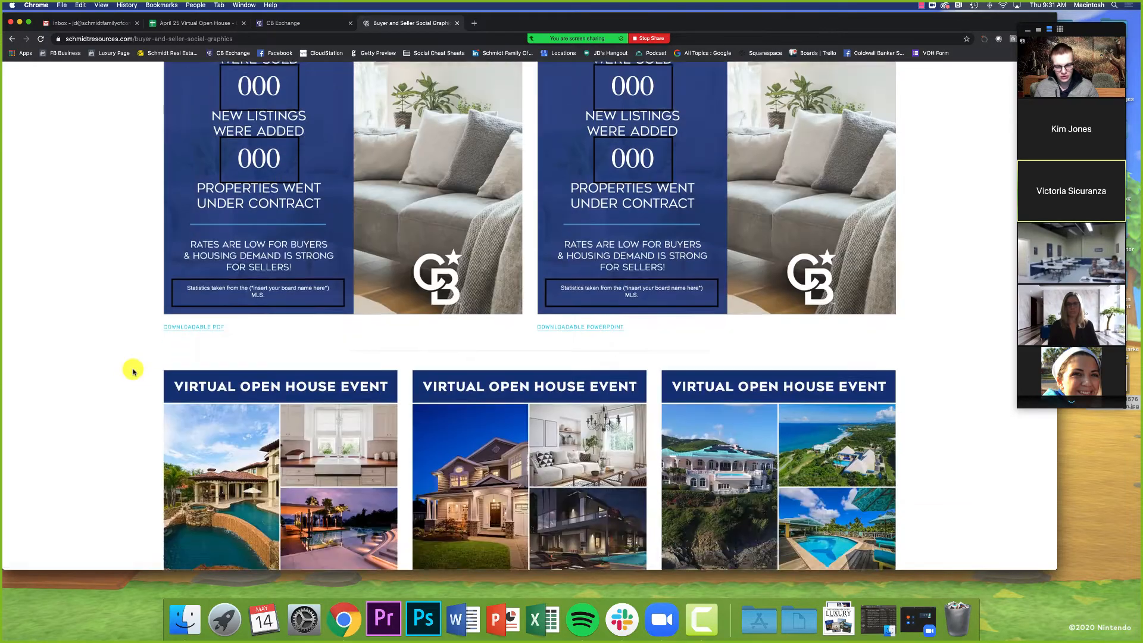
scroll(134, 372, down, 15)
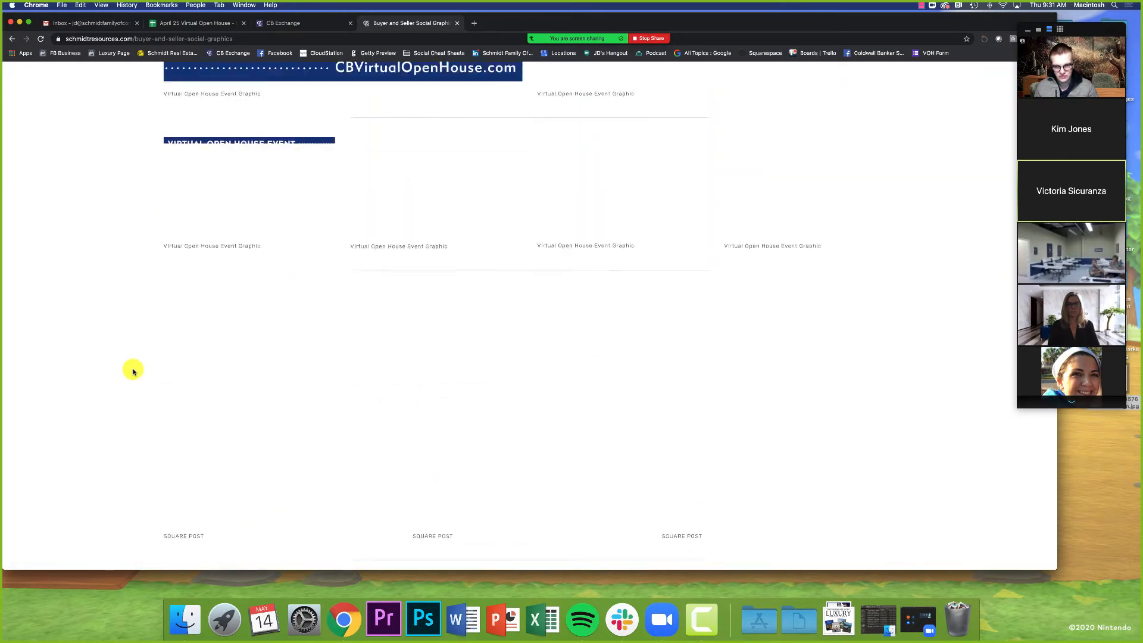
scroll(134, 371, down, 6)
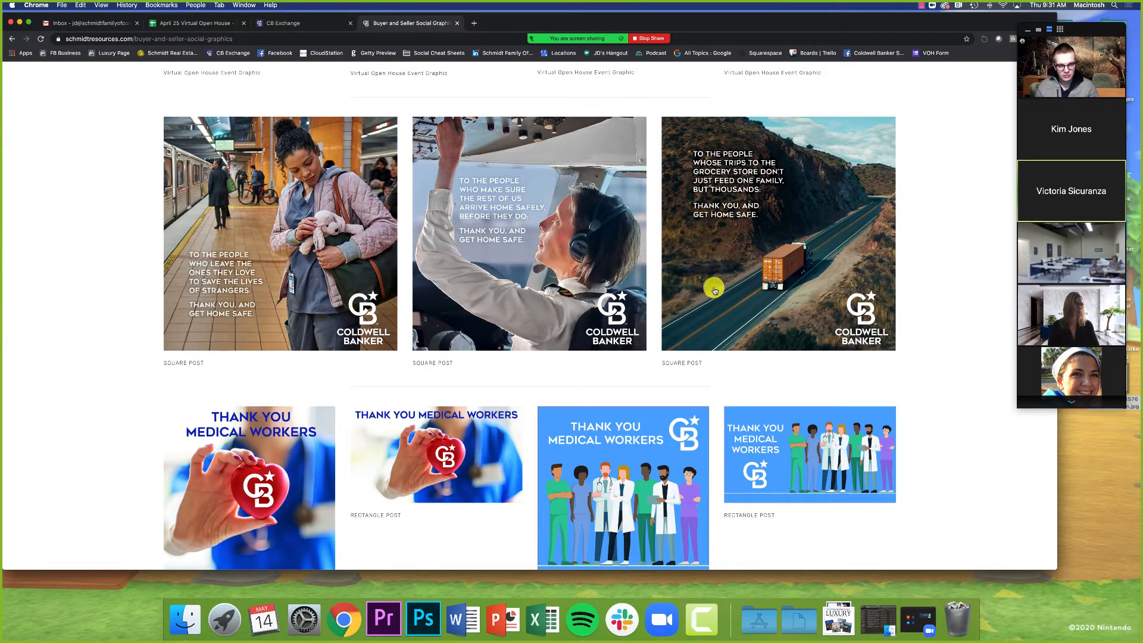
scroll(714, 290, down, 5)
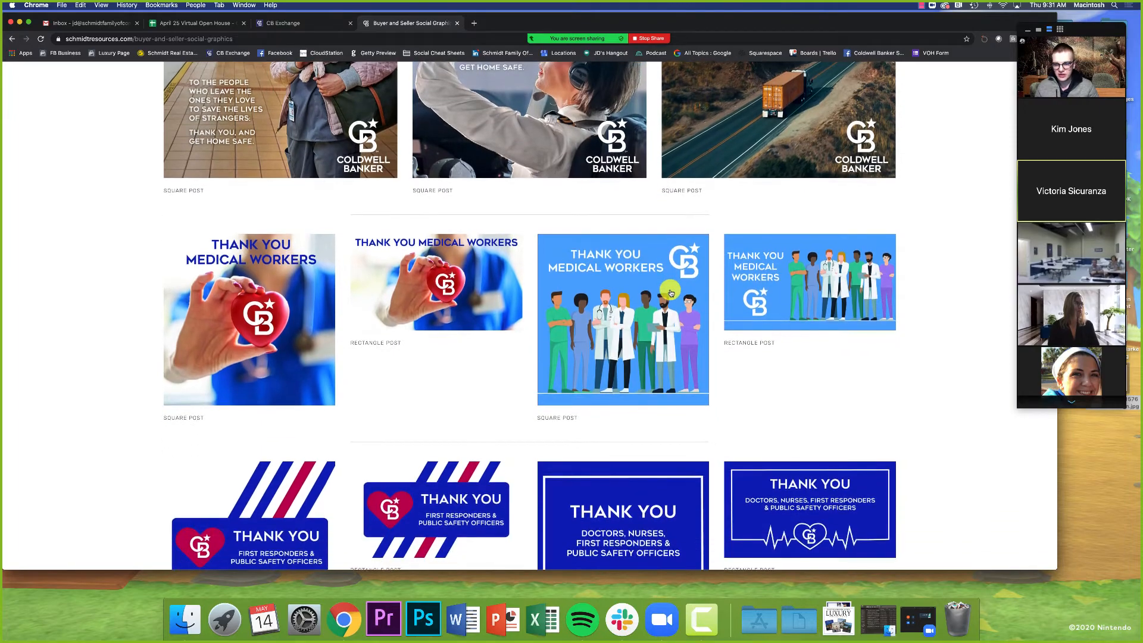
scroll(671, 293, down, 10)
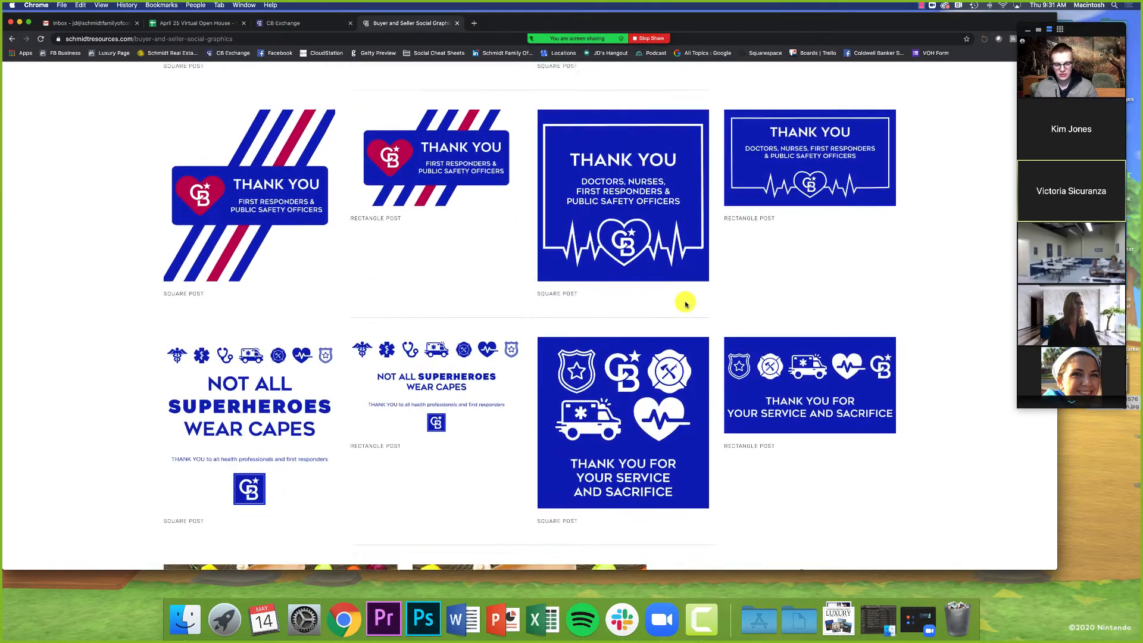
scroll(685, 304, down, 20)
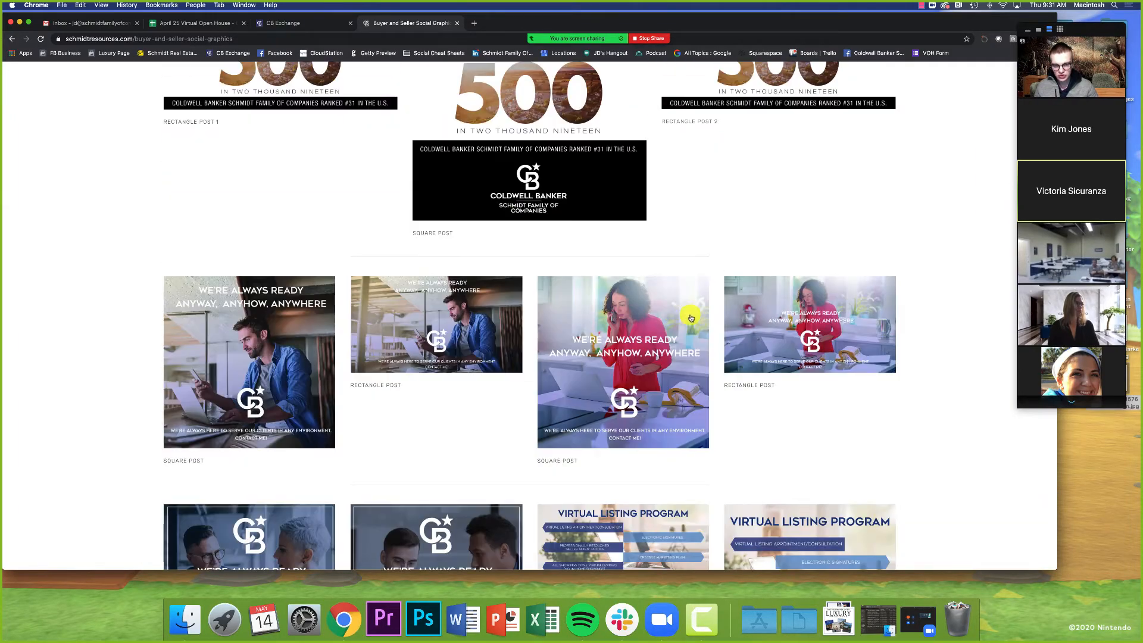
scroll(595, 298, down, 2)
Step: Open BrandSrv from the CB Exchange tab and browse its latest tactics
click(278, 23)
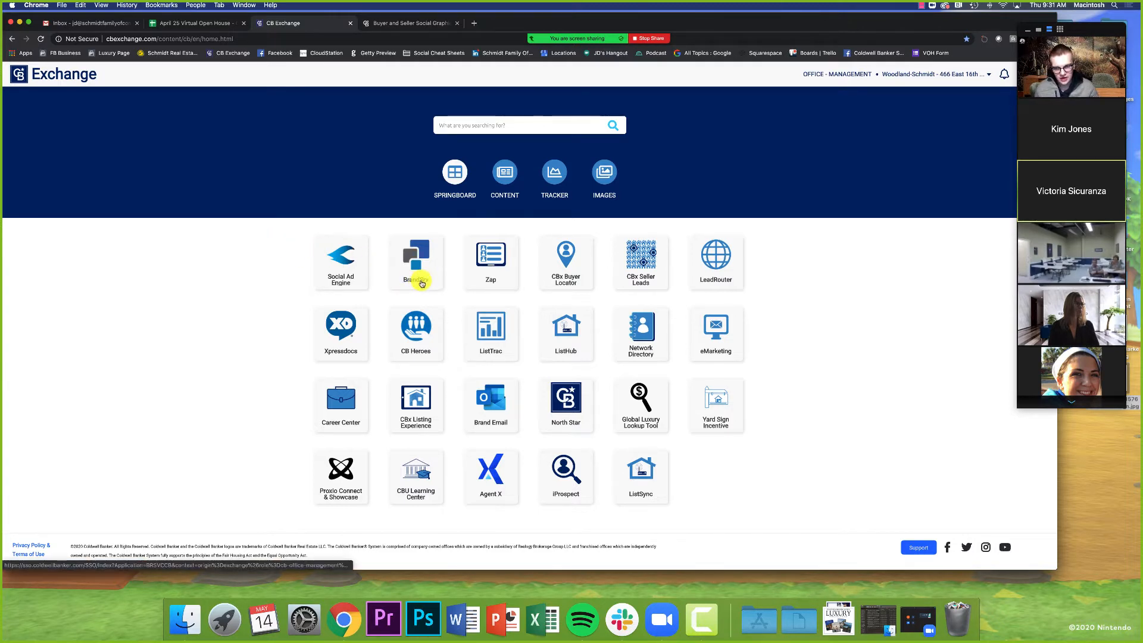
click(418, 272)
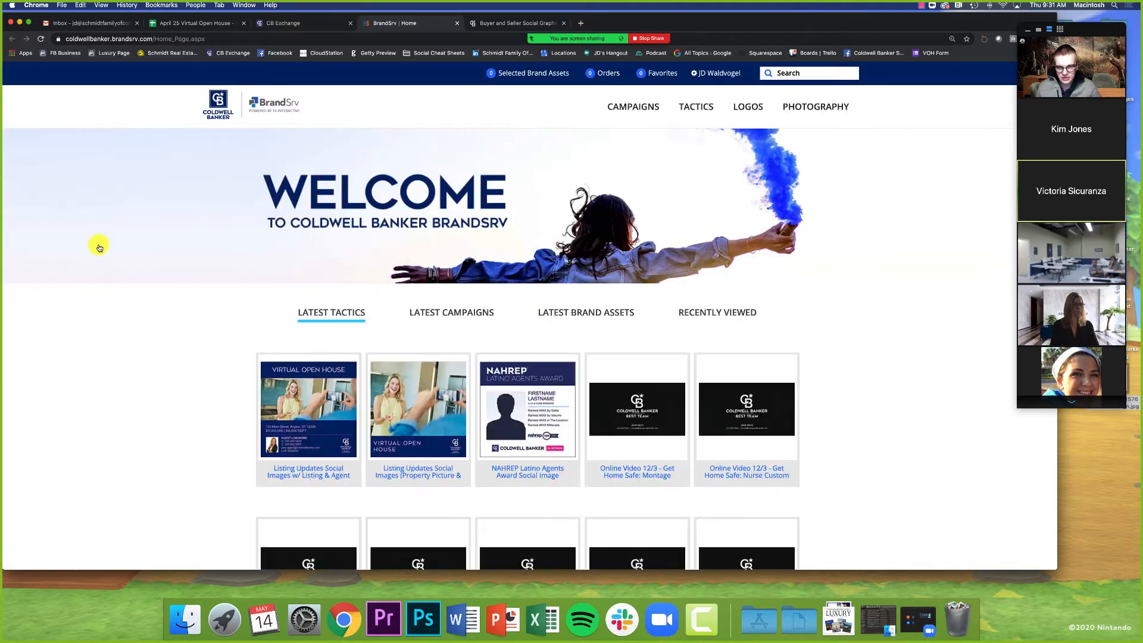
scroll(84, 253, down, 2)
scroll(95, 264, down, 1)
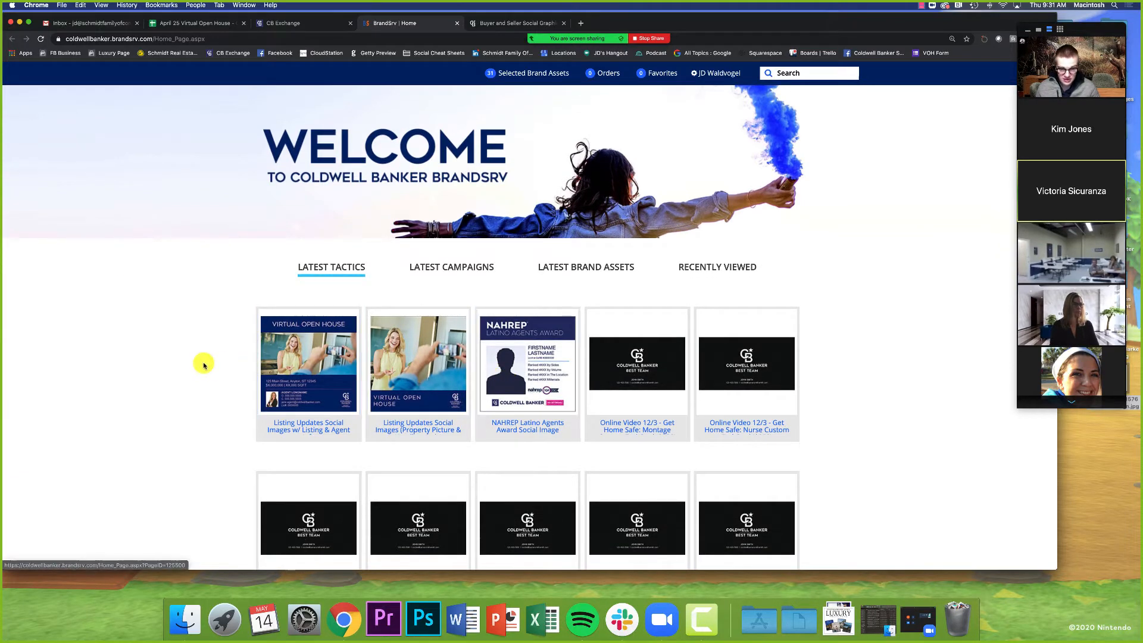
scroll(238, 418, down, 5)
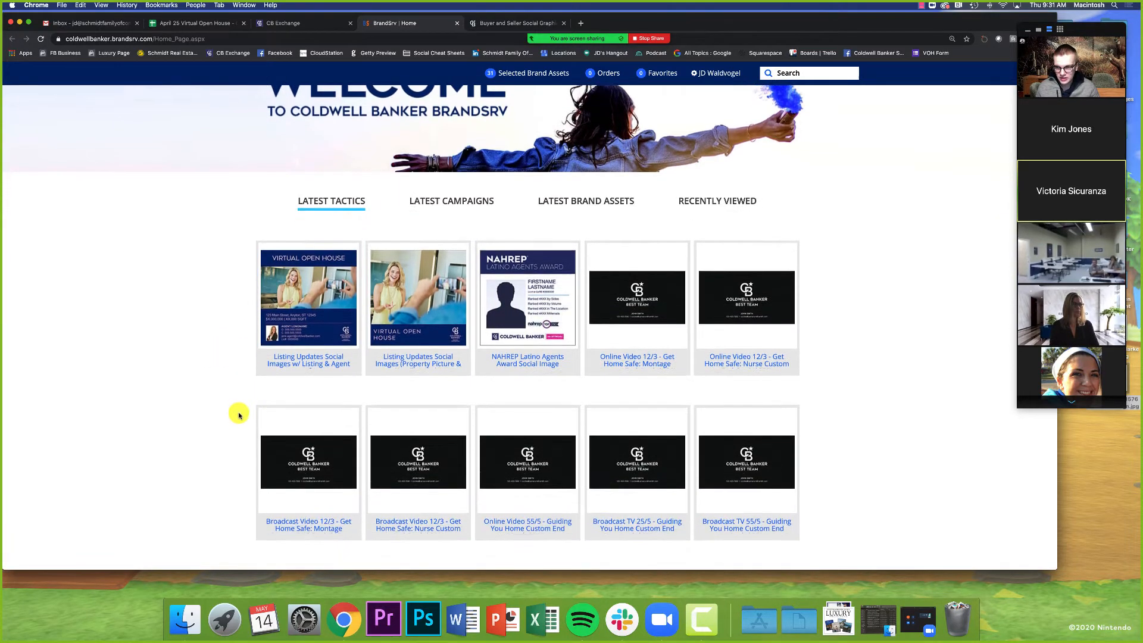
scroll(242, 411, down, 6)
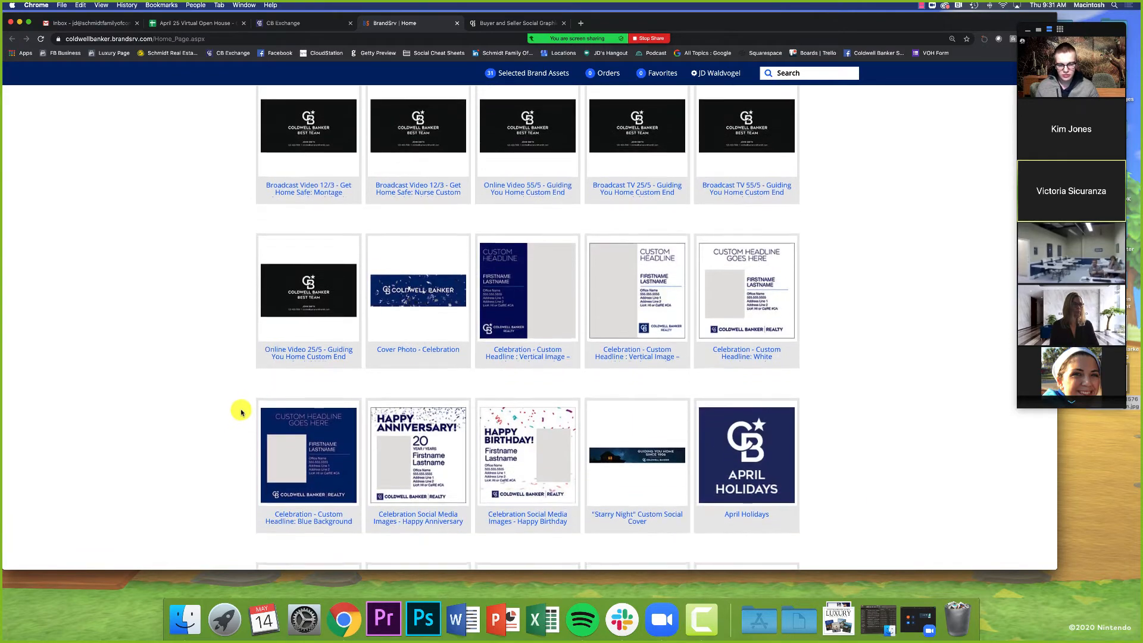
scroll(238, 410, up, 10)
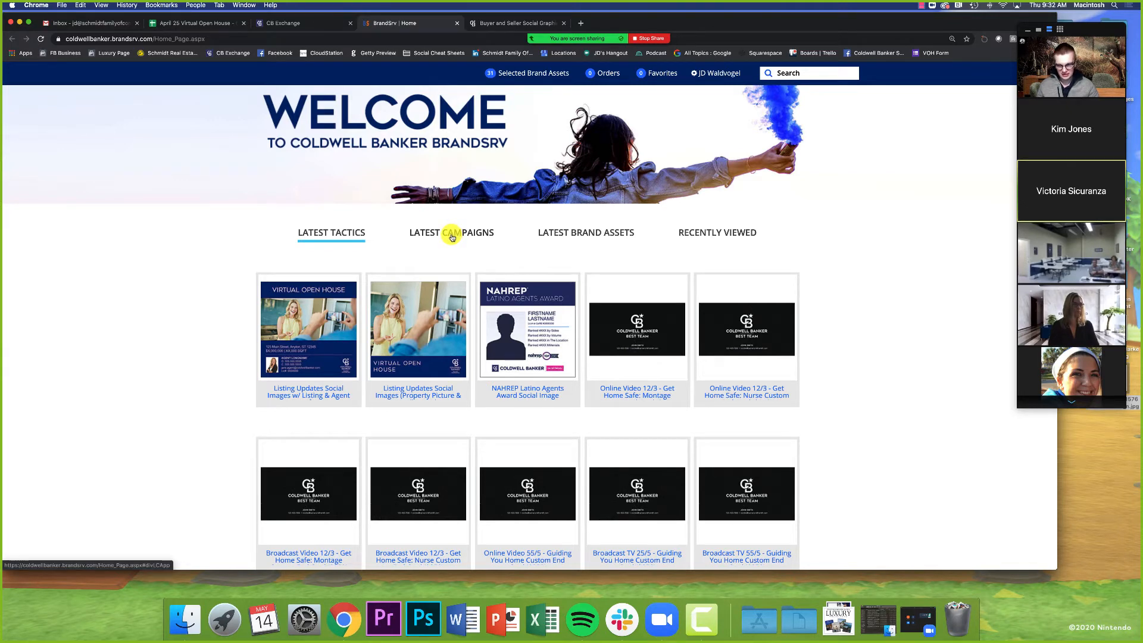
Step: Open the COVID campaign from the latest campaigns and browse its tactics
click(452, 237)
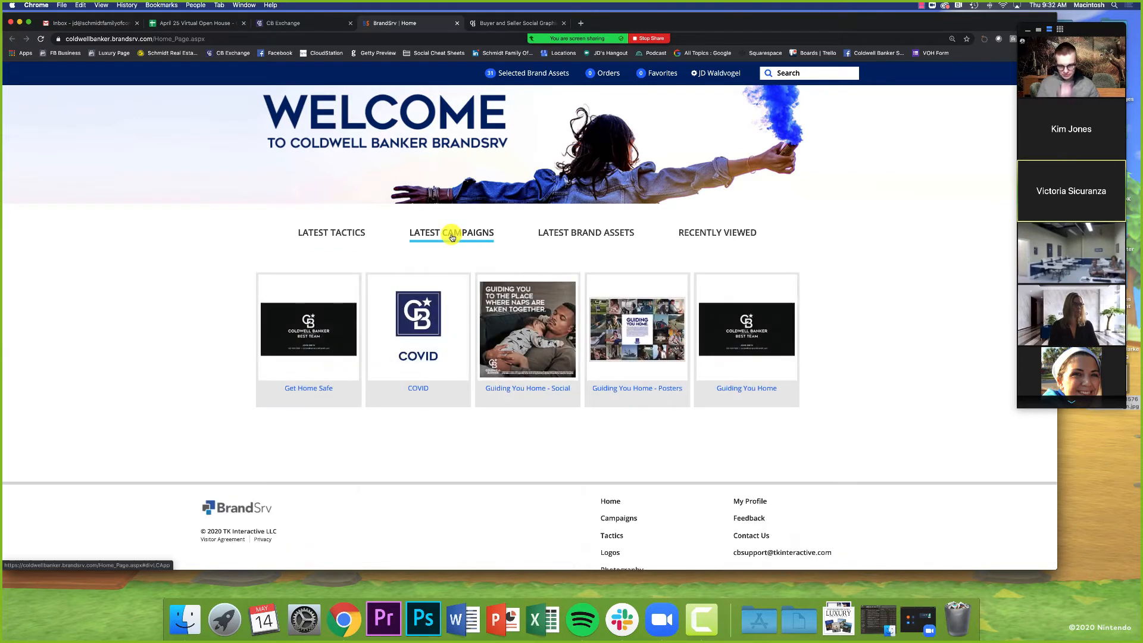
click(417, 389)
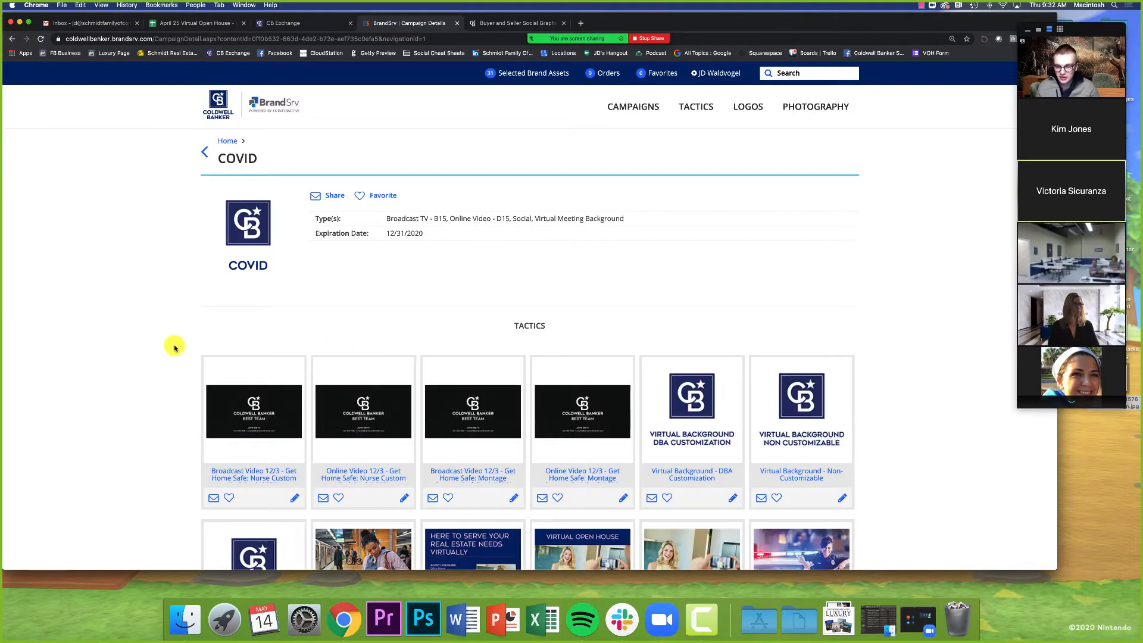
scroll(177, 350, down, 5)
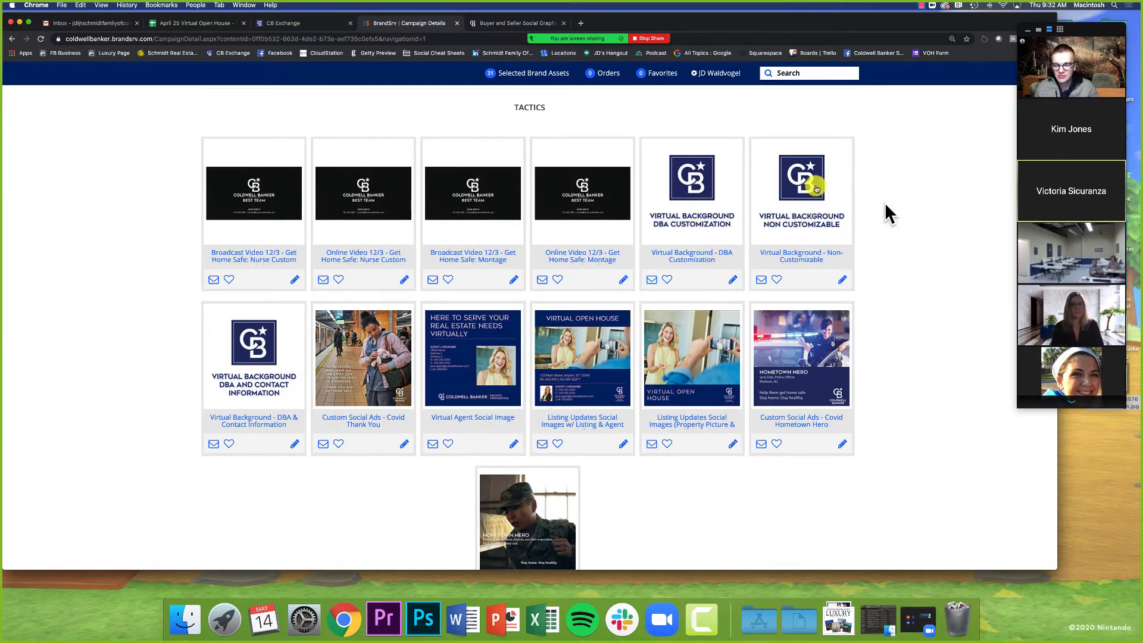
scroll(689, 502, down, 1)
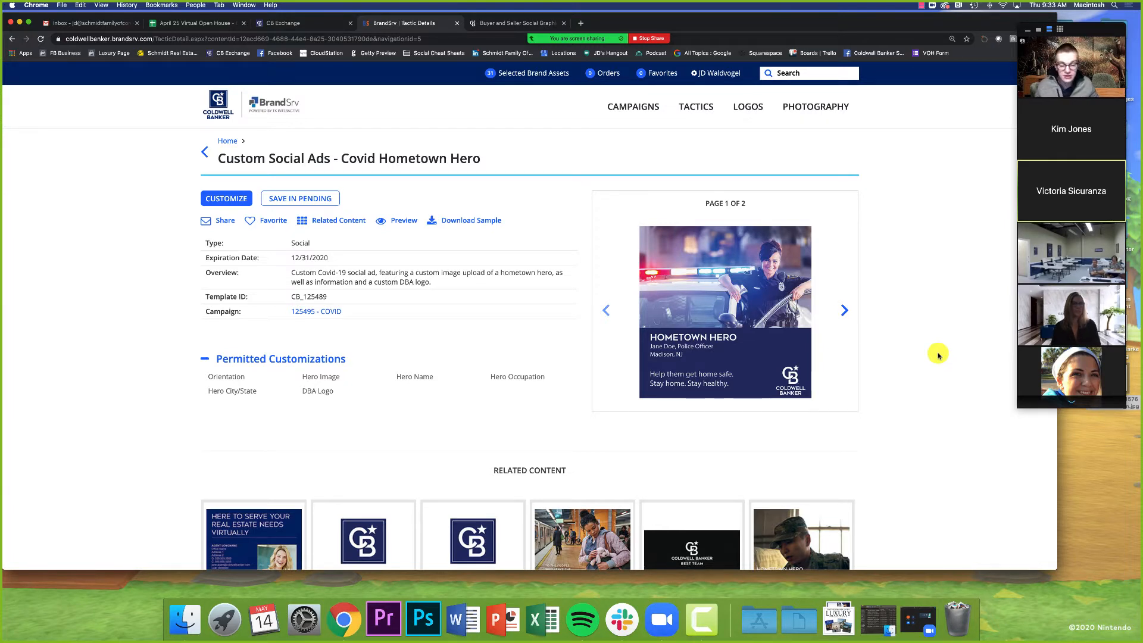
Step: Page through the preview images of the Custom Social Ads - Covid Hometown Hero tactic
click(843, 310)
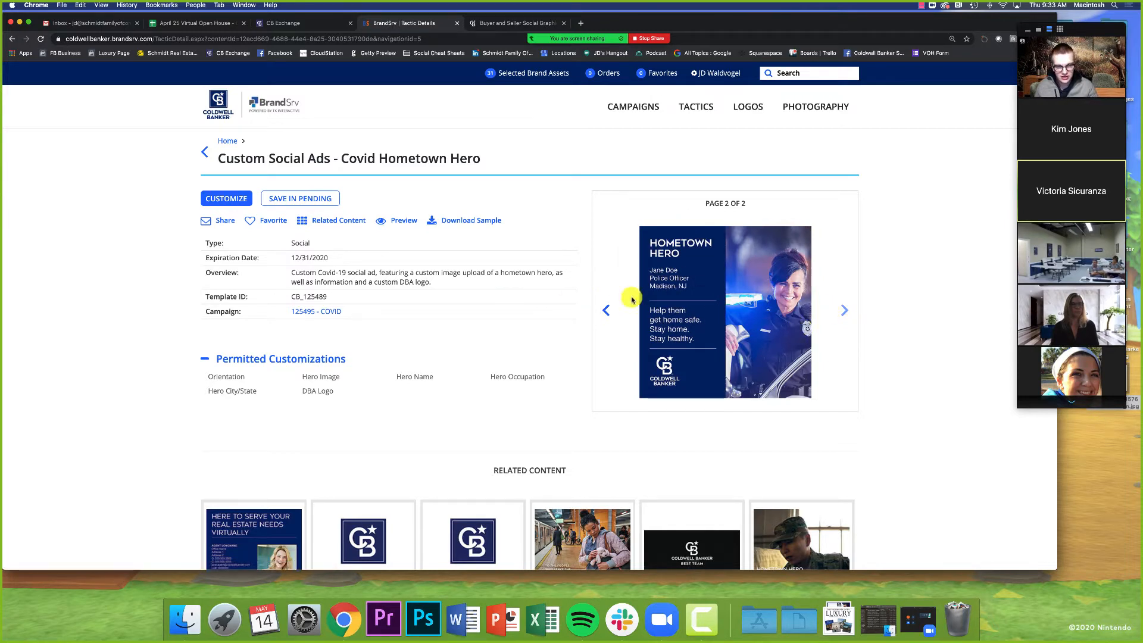
click(602, 310)
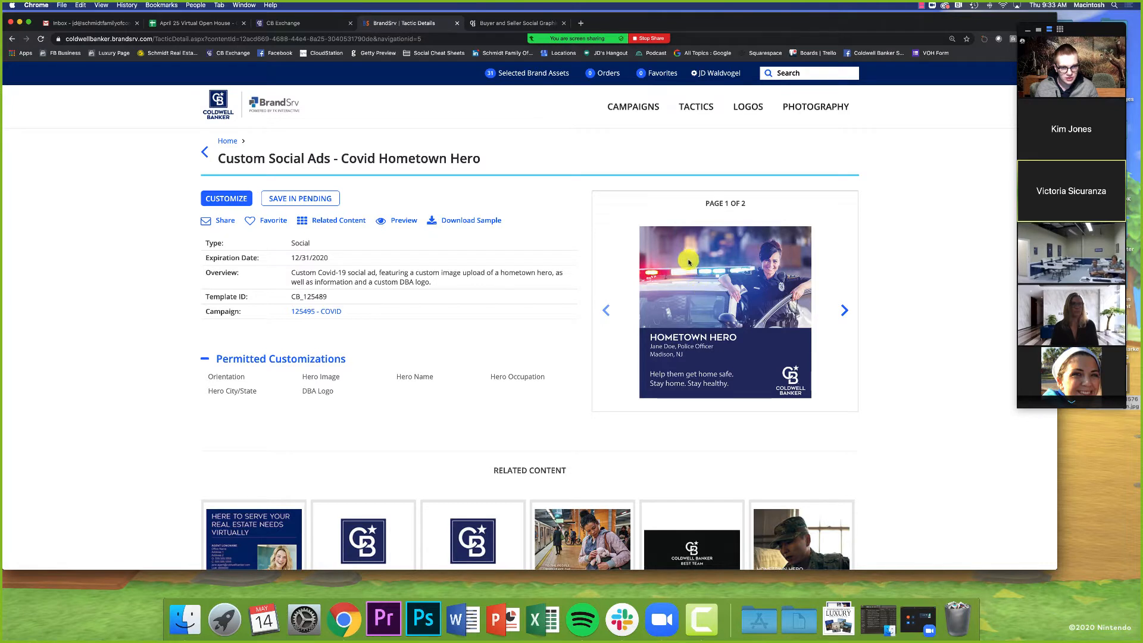
click(844, 311)
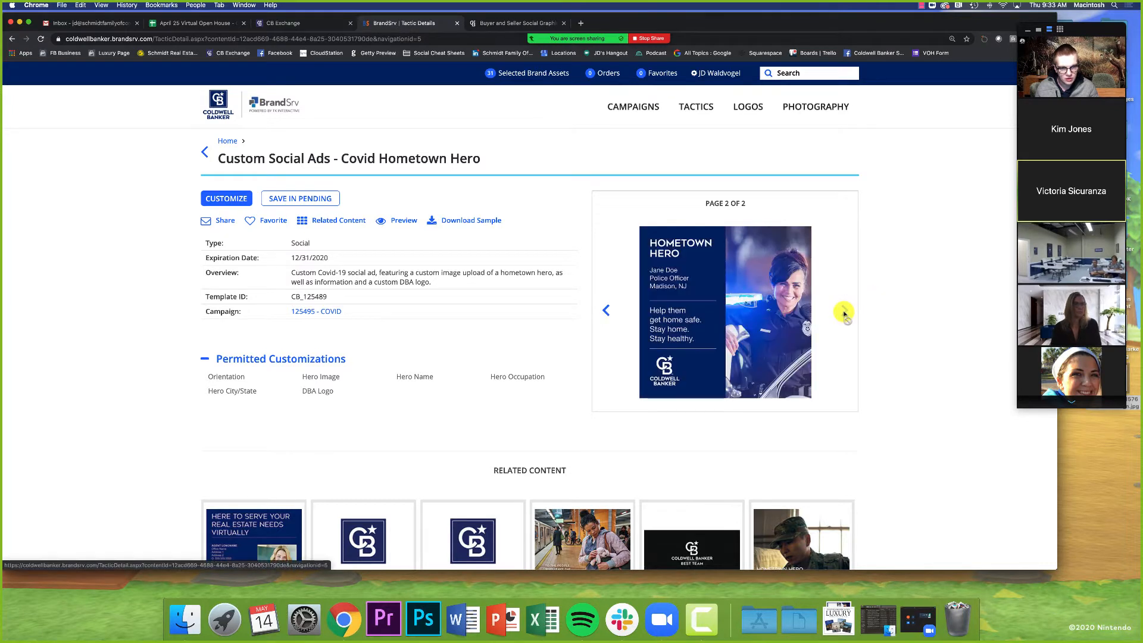
click(607, 311)
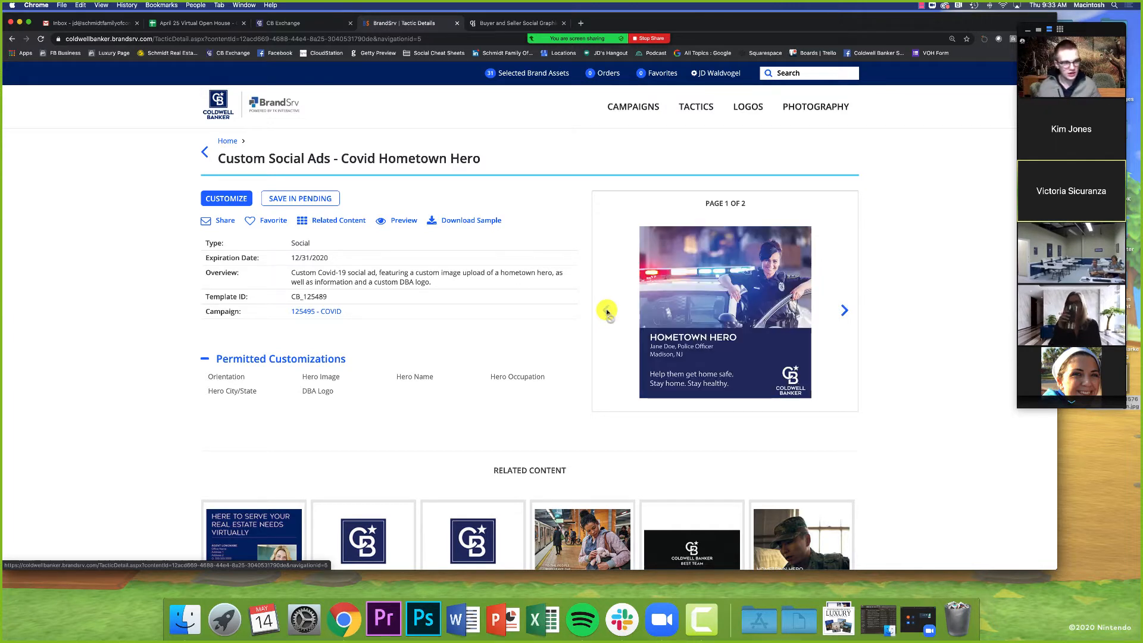
Step: Start customizing the Hometown Hero template and set the customization name to "BlueSync Test May 14th"
click(225, 198)
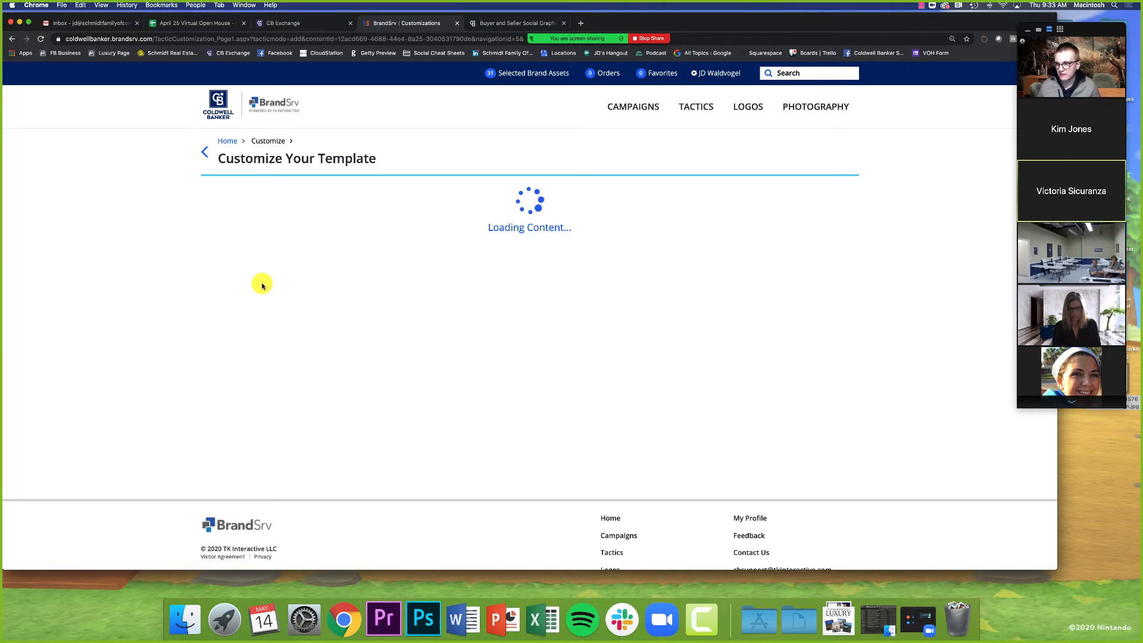
scroll(263, 287, down, 2)
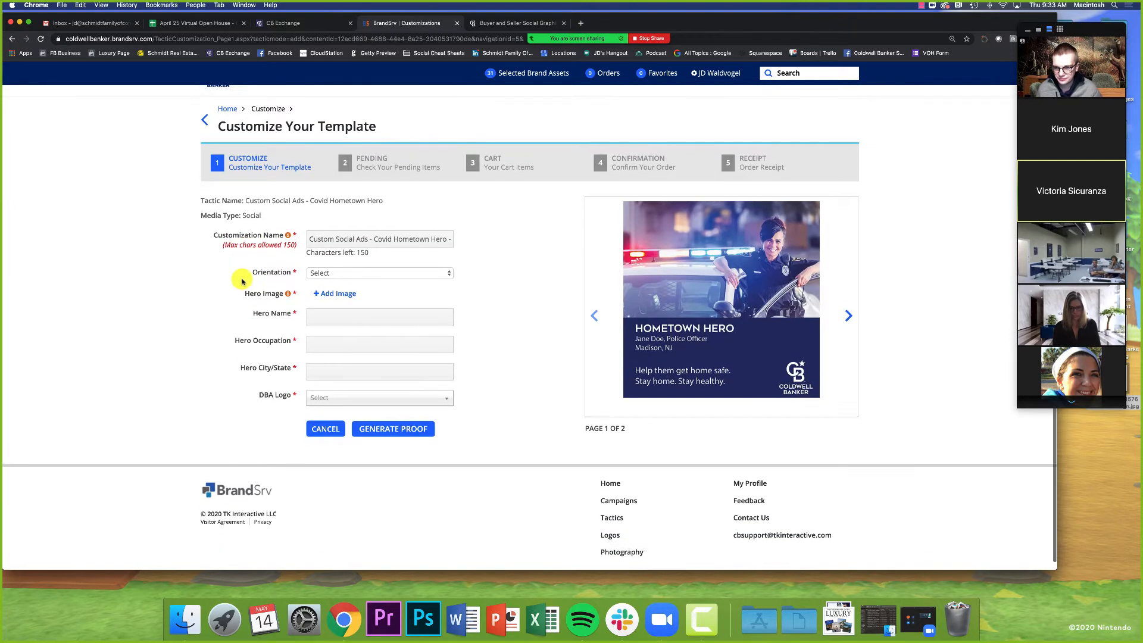
mouse_move(288, 228)
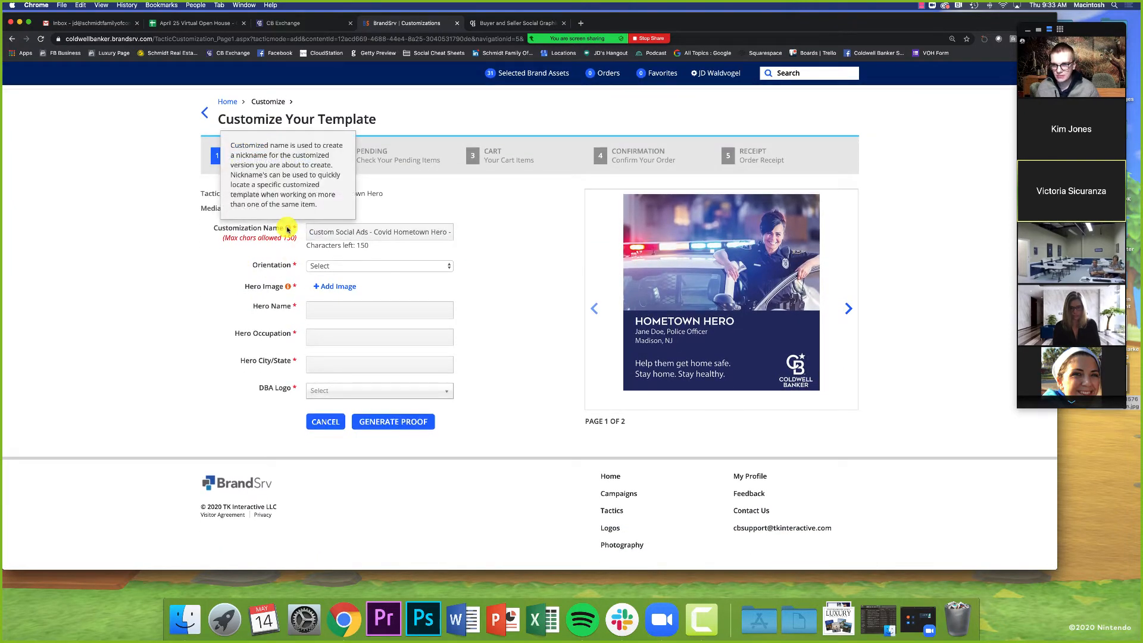
click(343, 233)
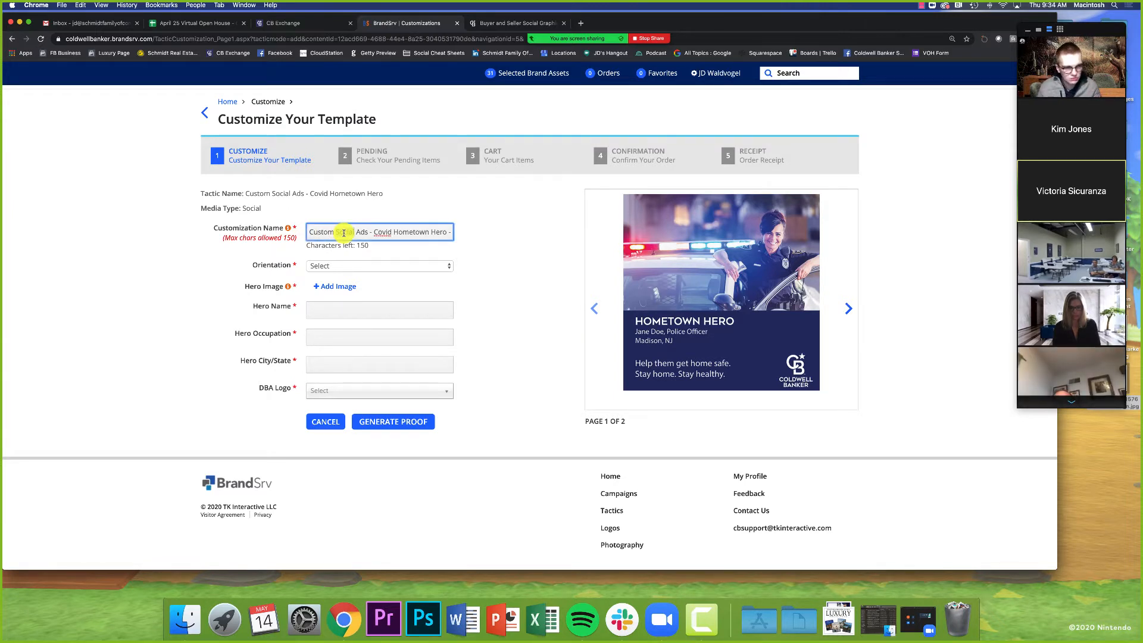
triple_click(343, 233)
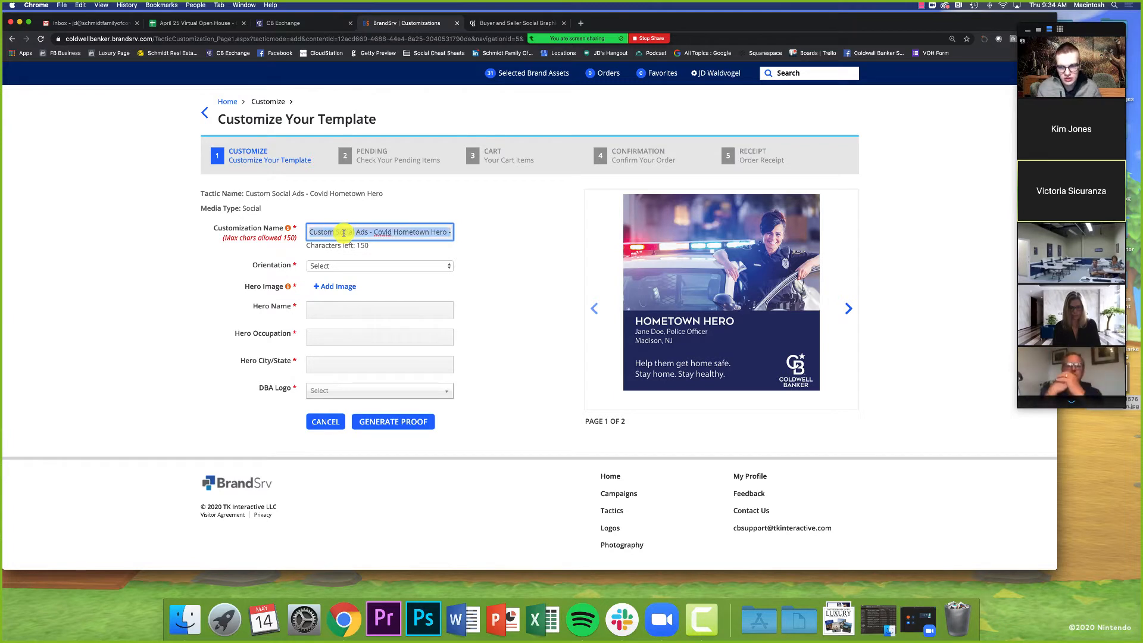
text(BlueSync)
text(T)
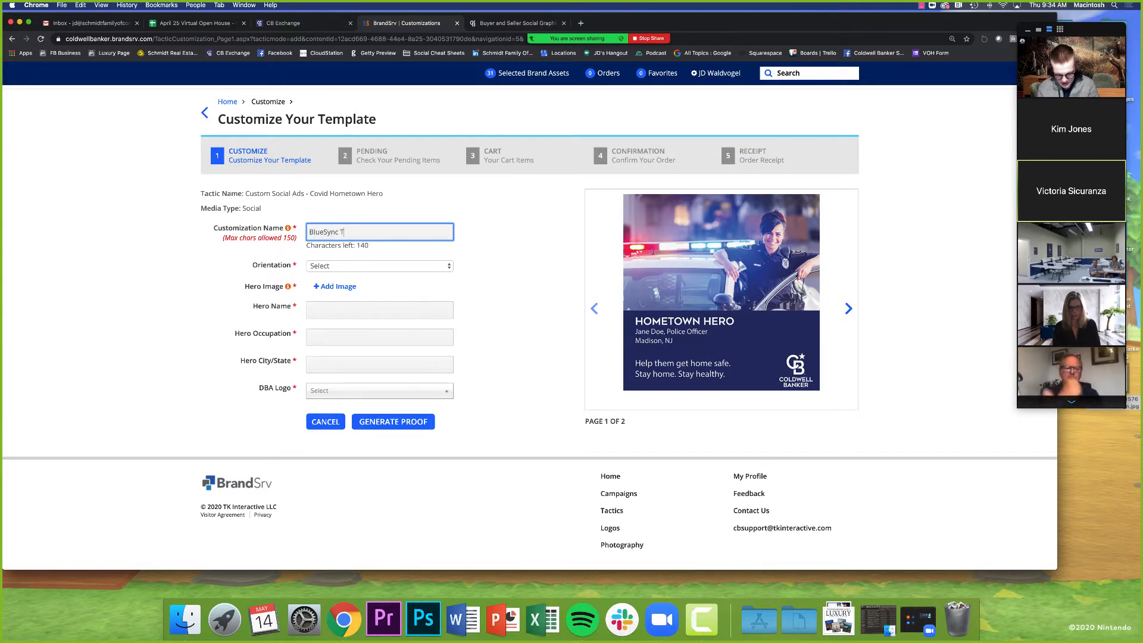
text(est May 14th)
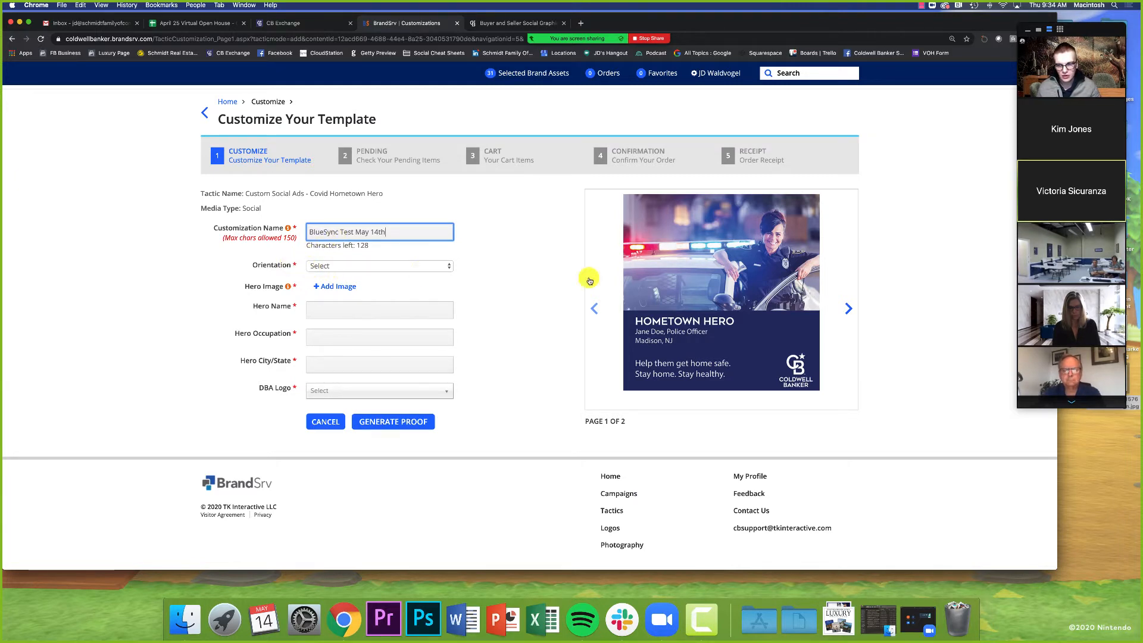
Step: Show the second page of the template preview
click(839, 310)
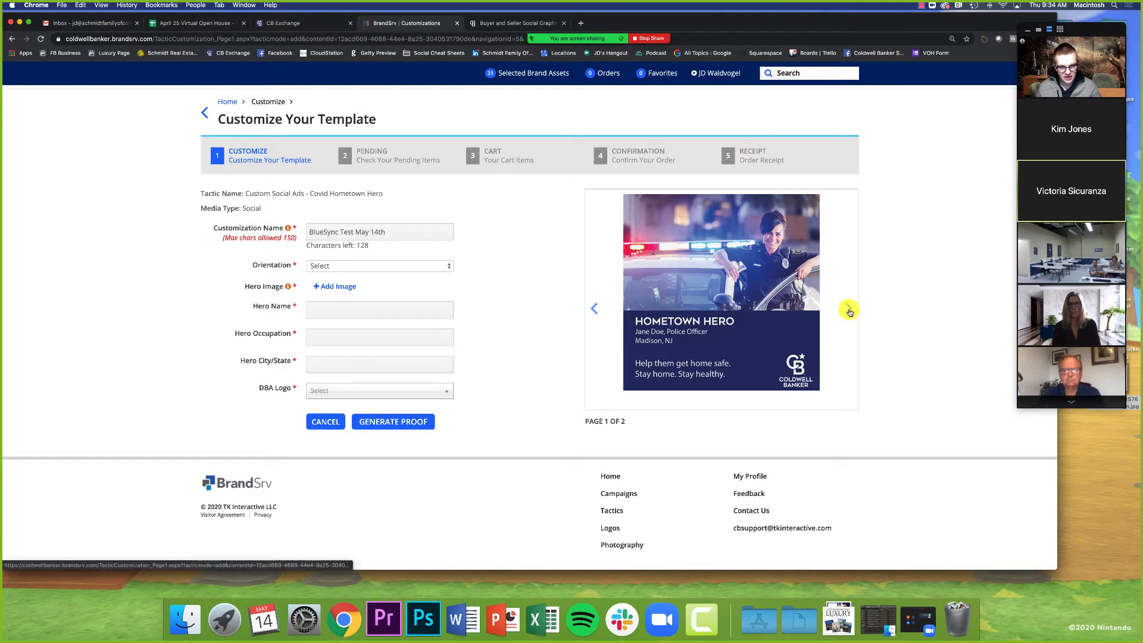
Step: Return to the first preview page and set the template orientation to Horizontal
click(594, 307)
click(314, 267)
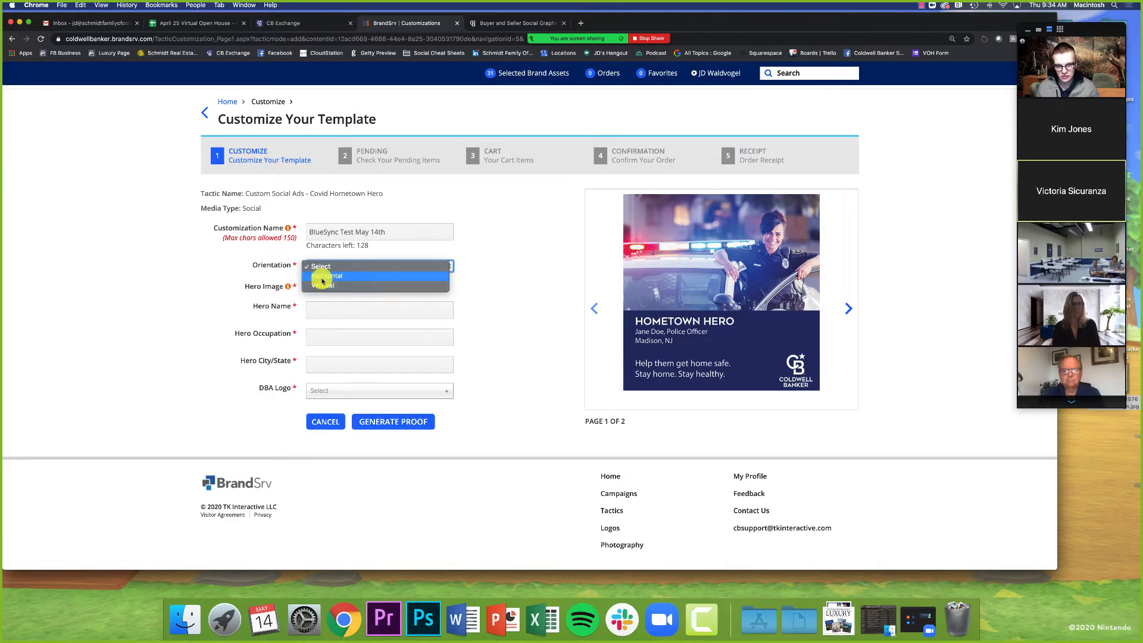
click(322, 276)
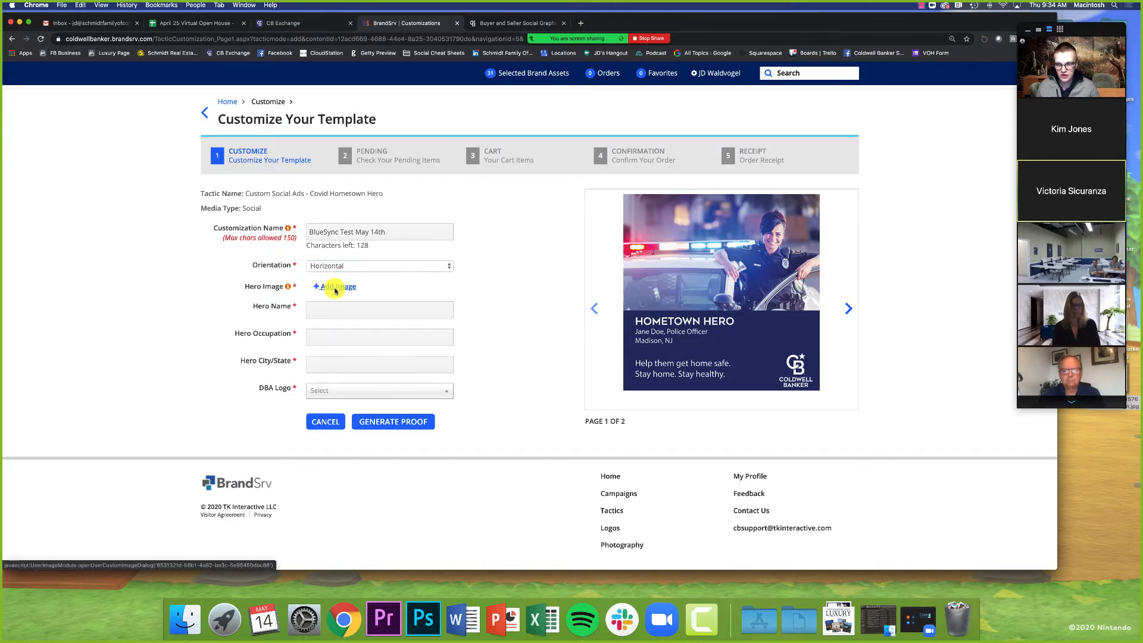
Step: Open the hero image file picker and delete the existing imag.png file
click(335, 288)
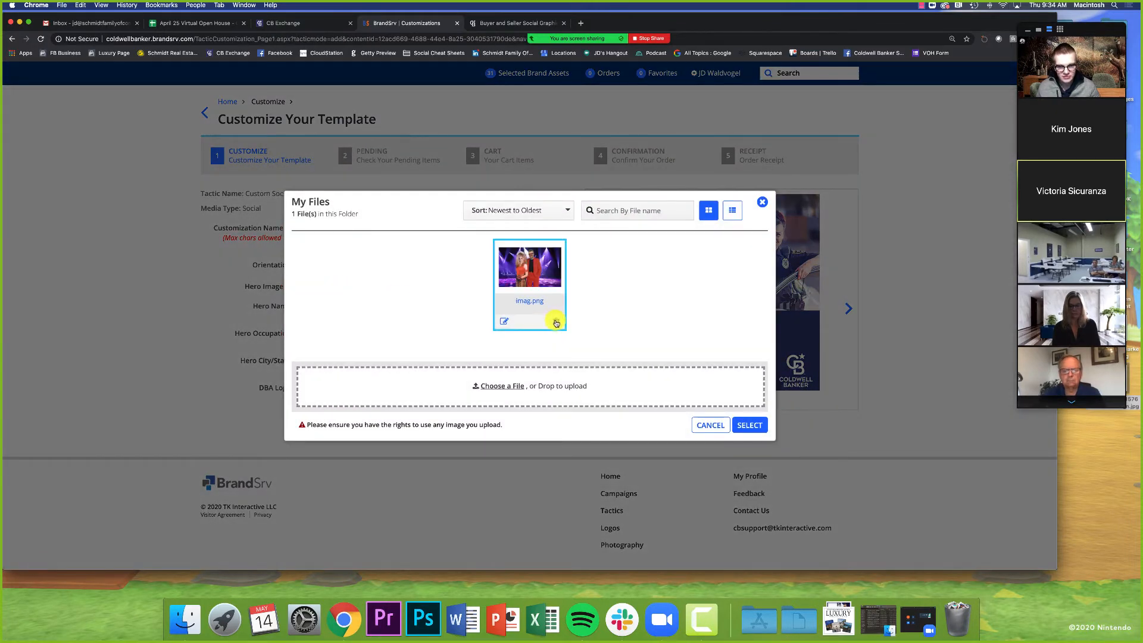
click(556, 322)
click(523, 332)
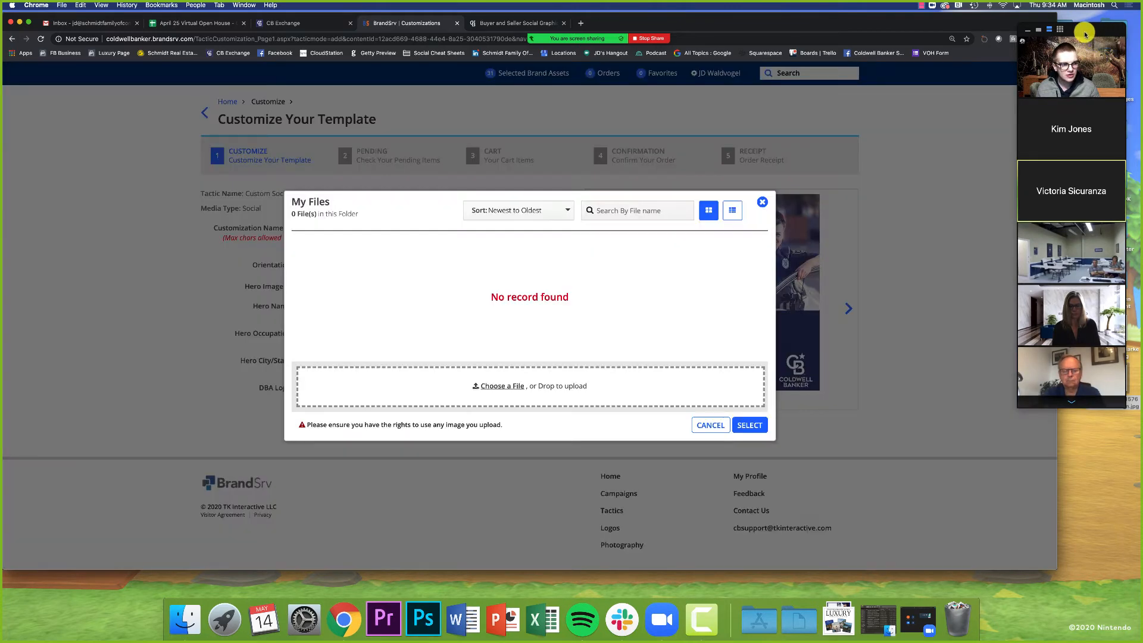
Step: Upload the portrait photo from the desktop into the file picker as the hero image
drag(1085, 39, 1064, 23)
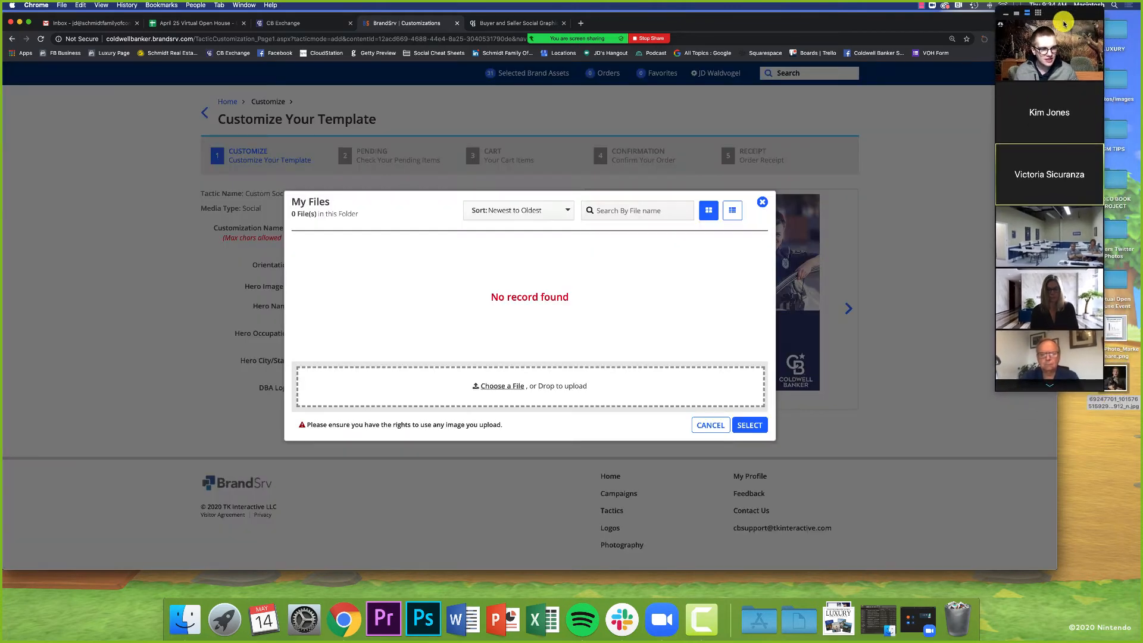
click(1114, 377)
key(space)
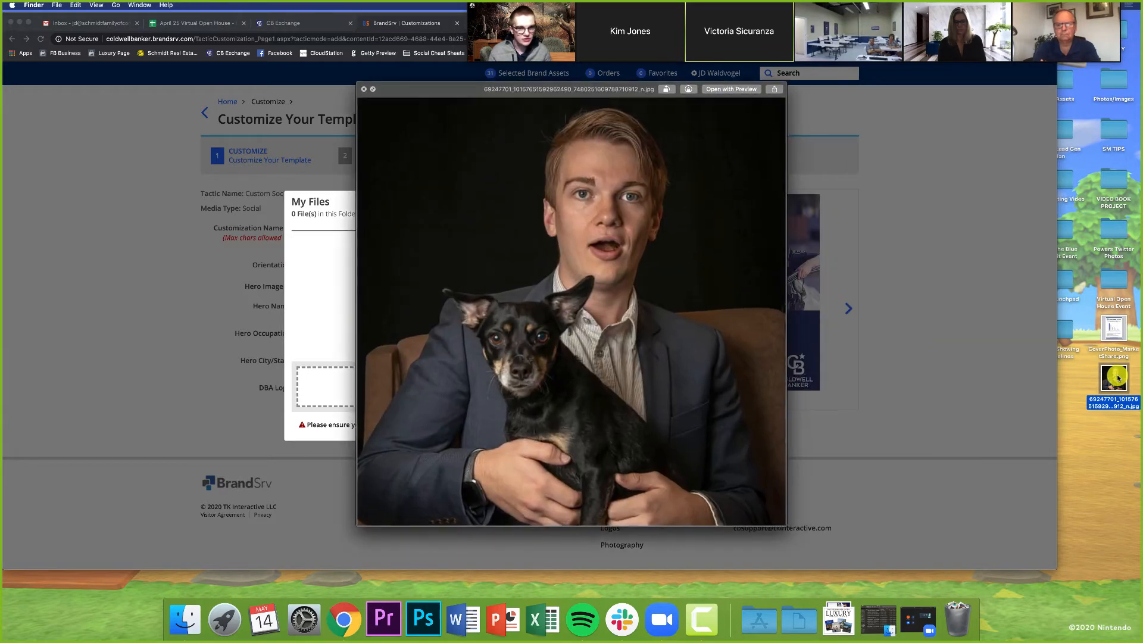
key(space)
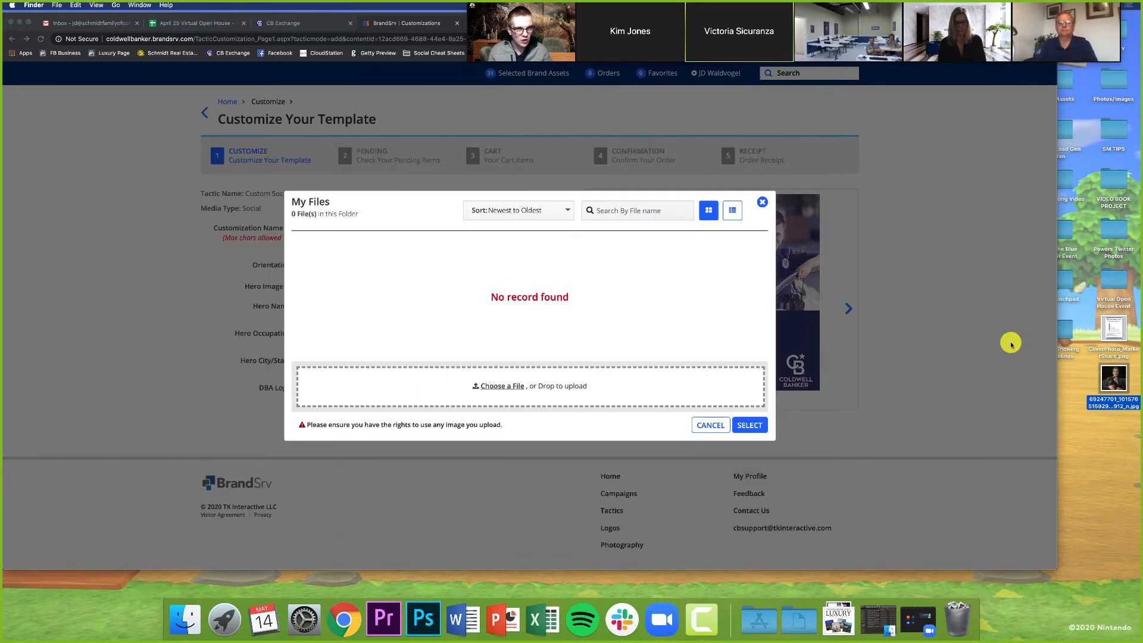
drag(1102, 379, 559, 312)
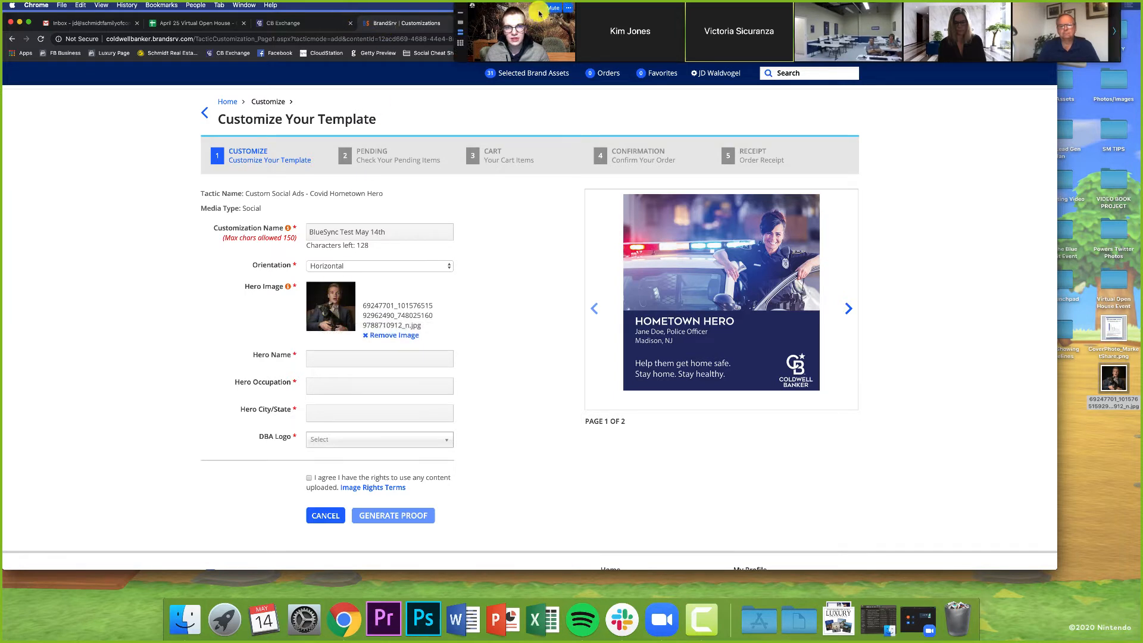
Step: Enter the hero's name and set the hero occupation to Nurse
click(383, 356)
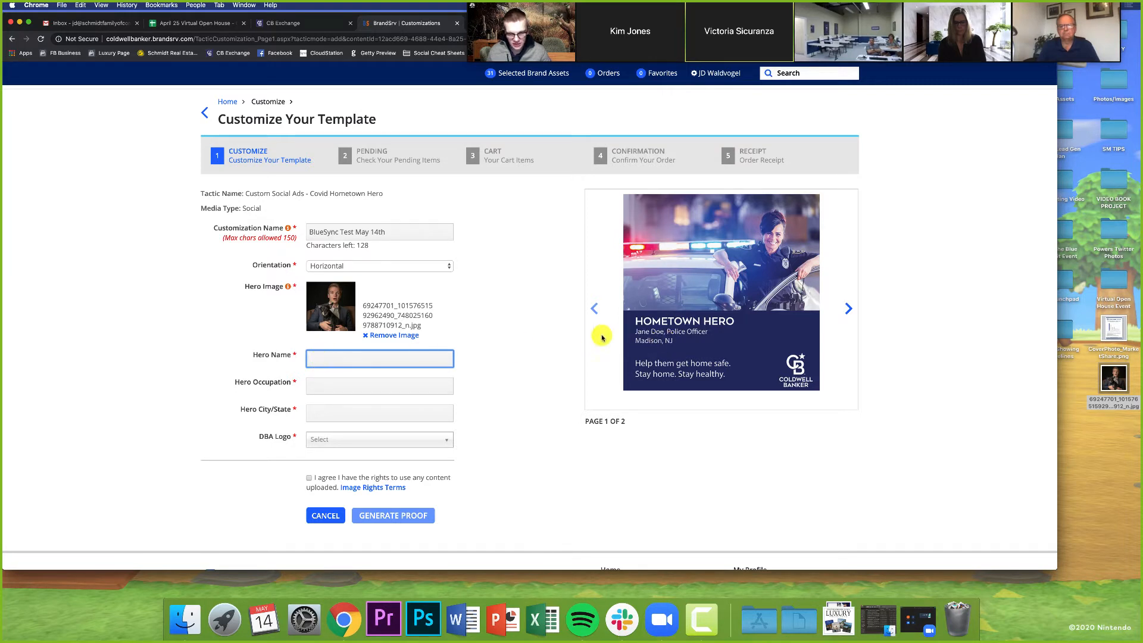
click(389, 384)
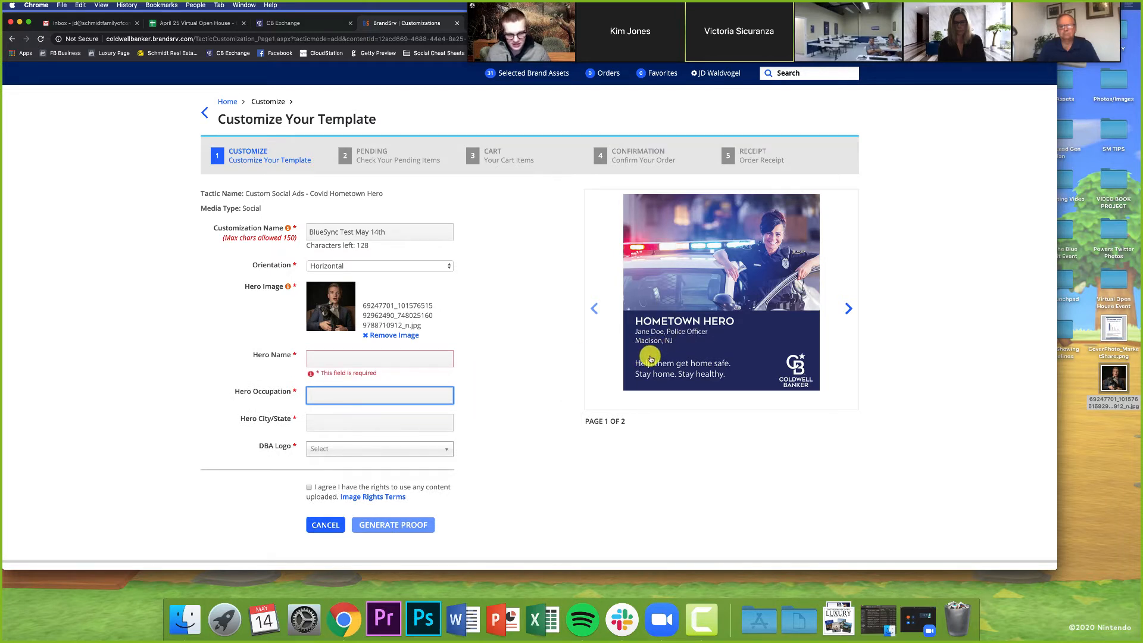
click(383, 357)
text(John Smith)
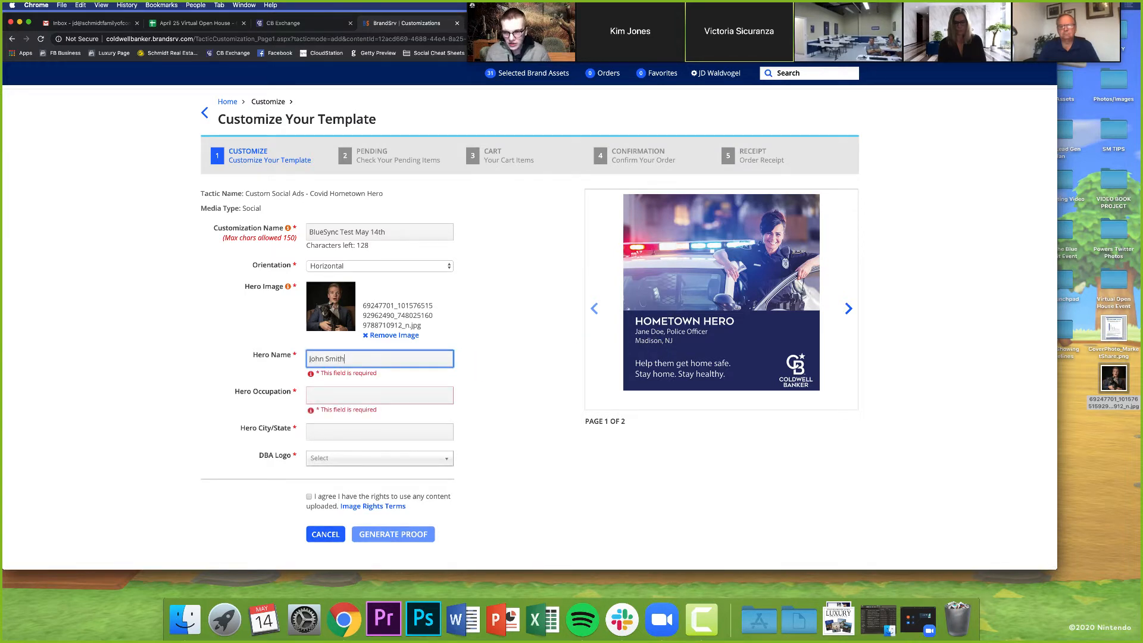
click(421, 394)
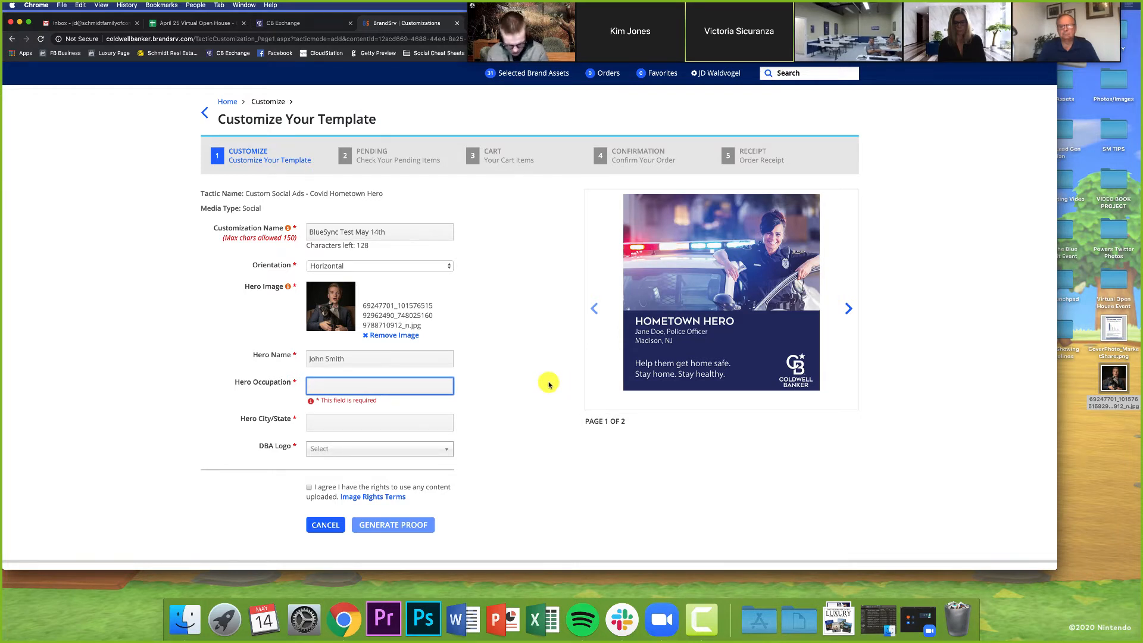
text(N)
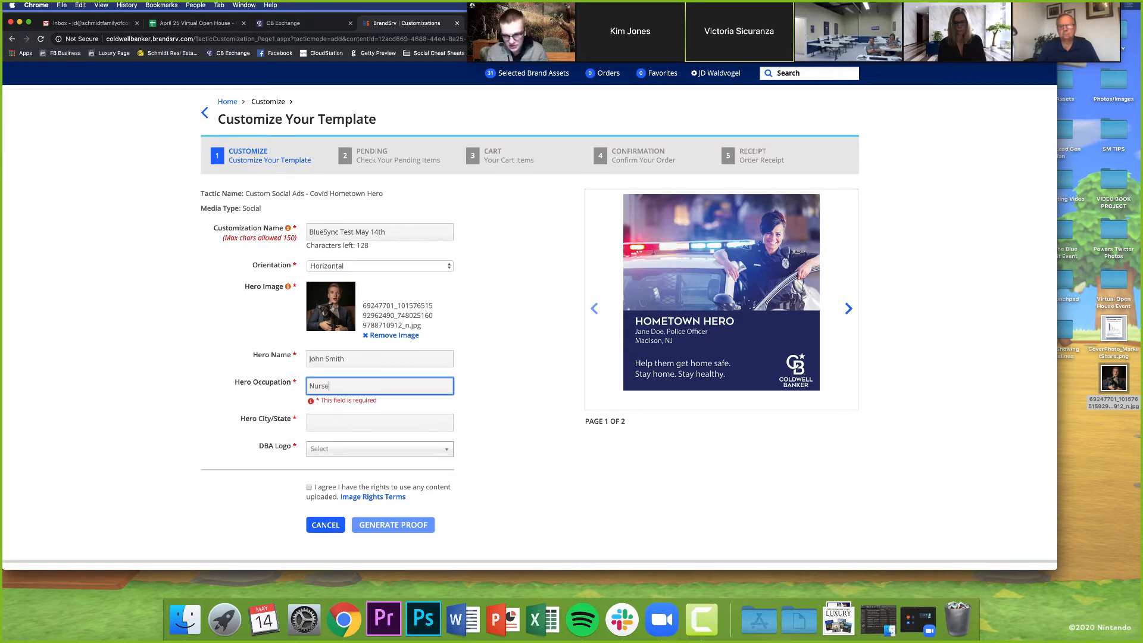
text(urse)
click(538, 406)
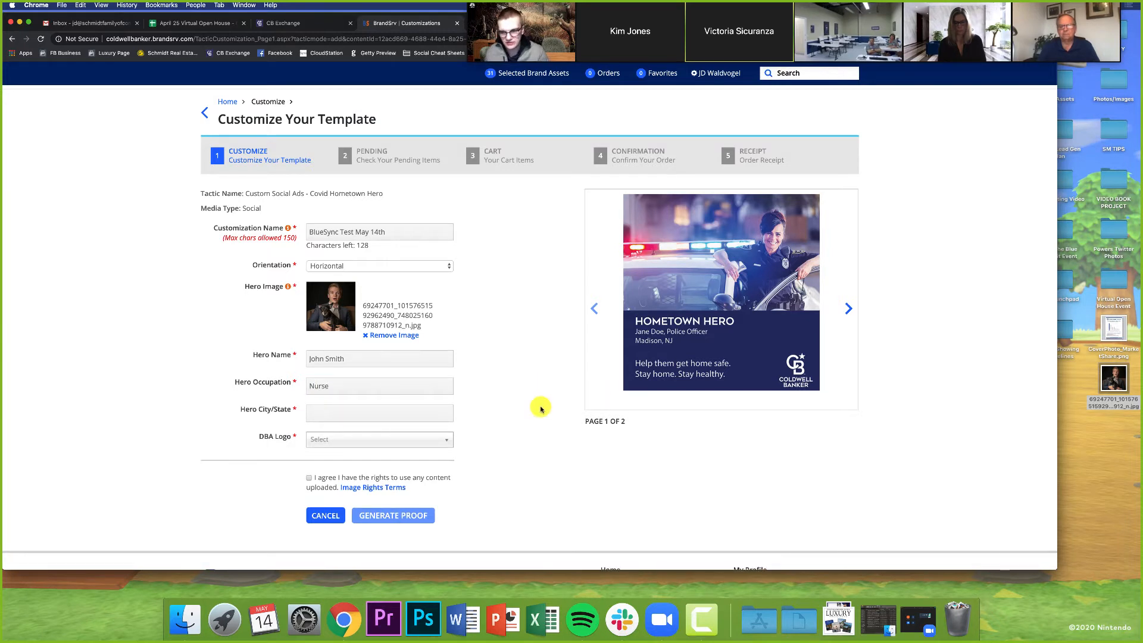
Step: Set the hero city/state to Rockford, MI
click(324, 411)
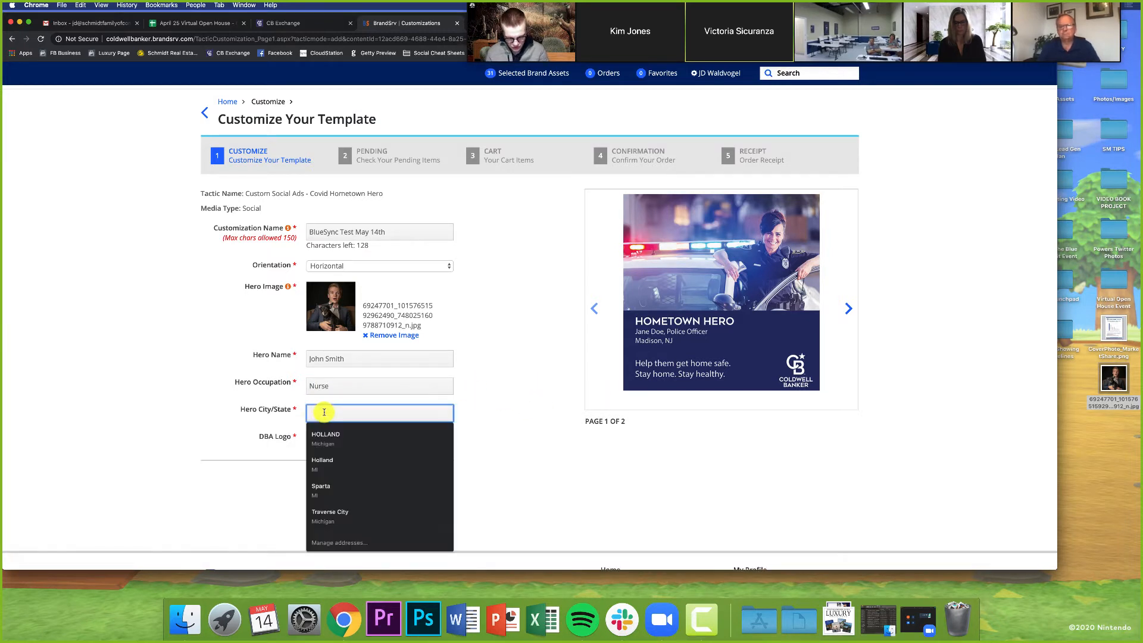
text(Rockford, MI)
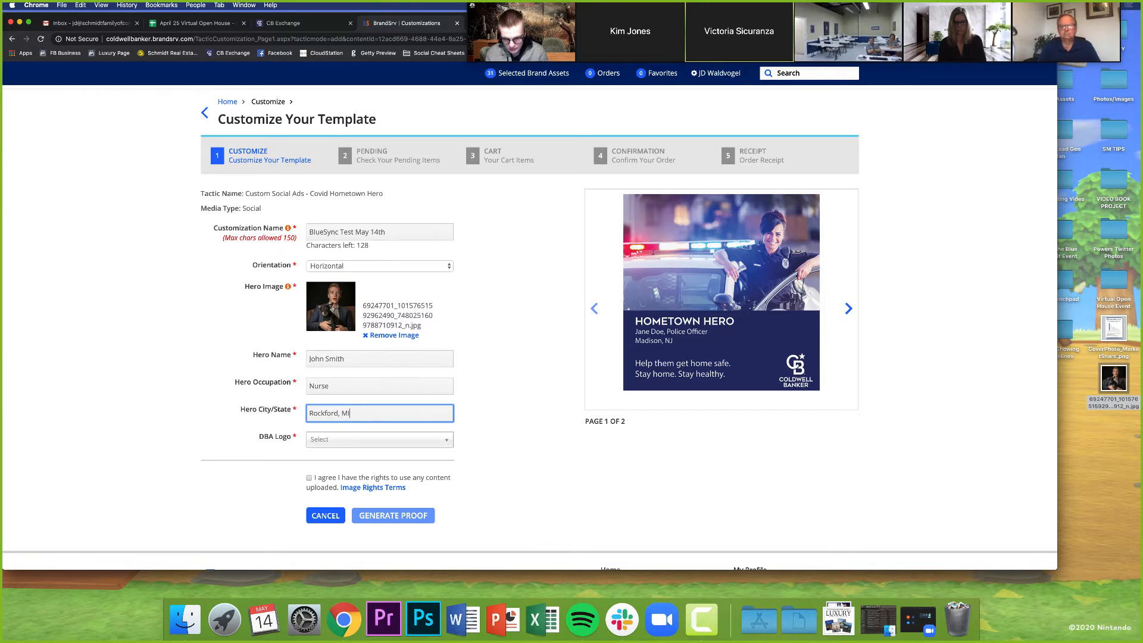
click(506, 395)
scroll(357, 428, down, 1)
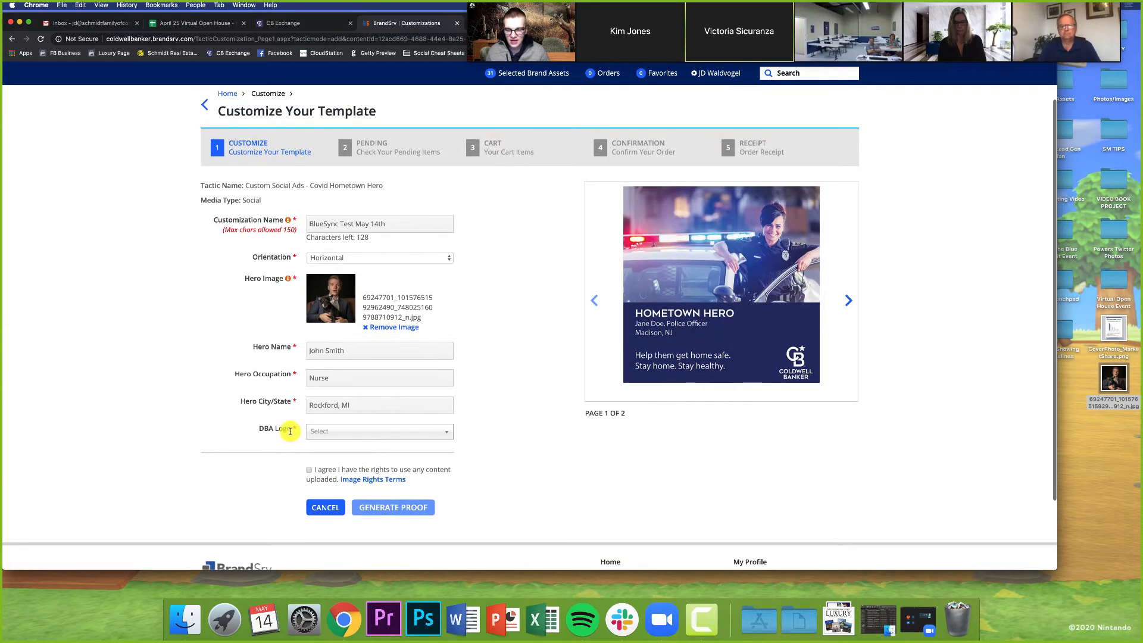
scroll(290, 431, down, 1)
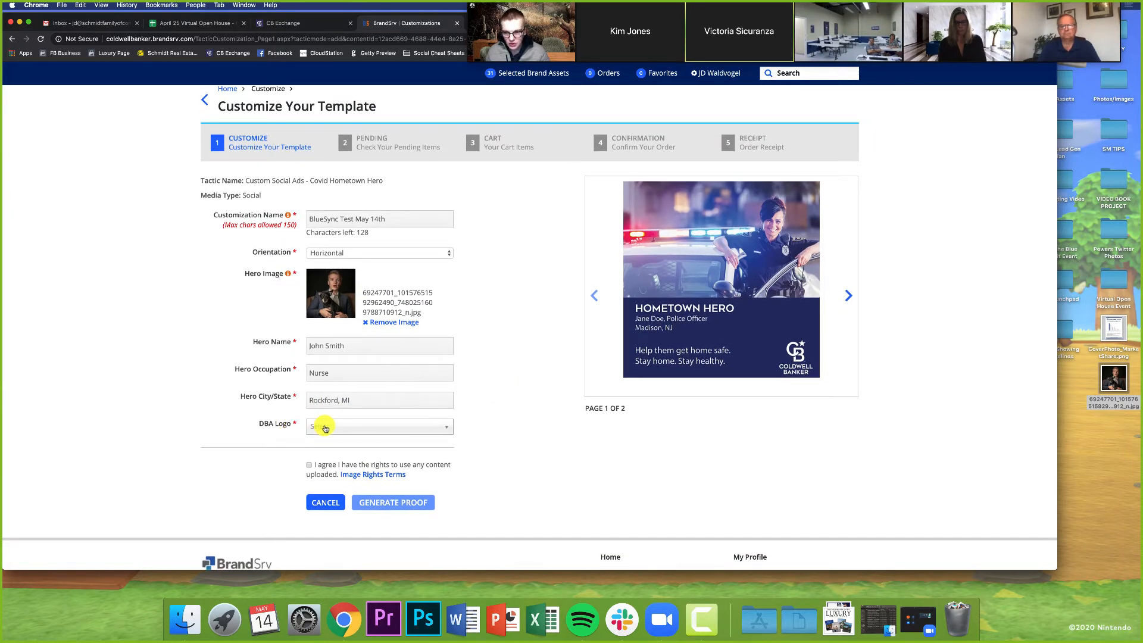
Step: Search the DBA logo list and choose AJS-Schmidt - 139006
click(325, 428)
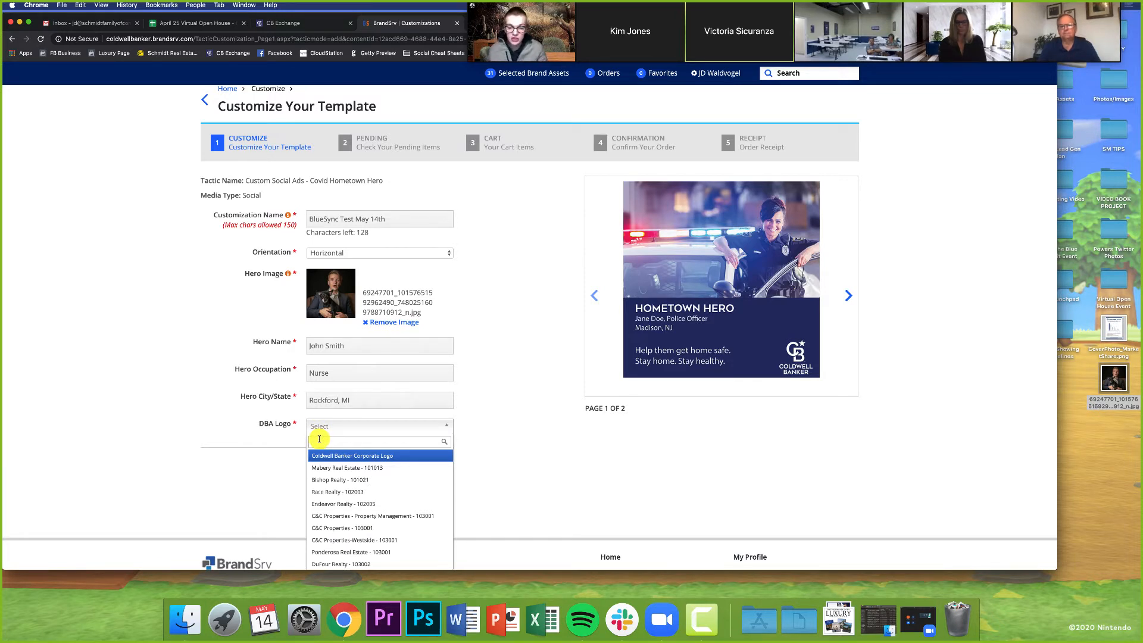
text(premi)
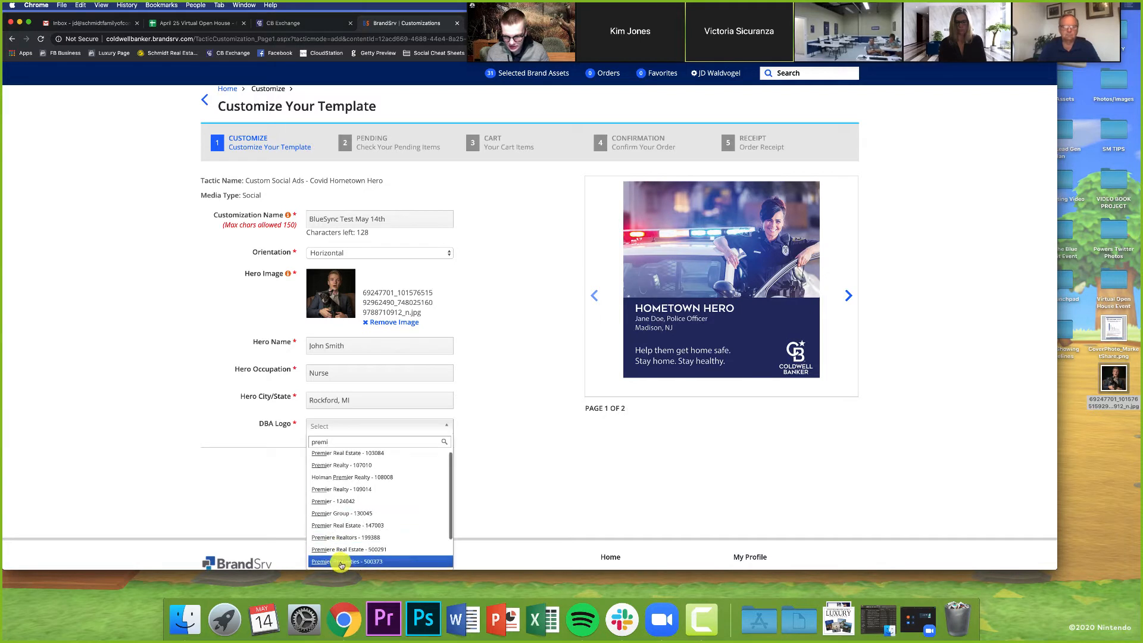
double_click(380, 441)
text(suns)
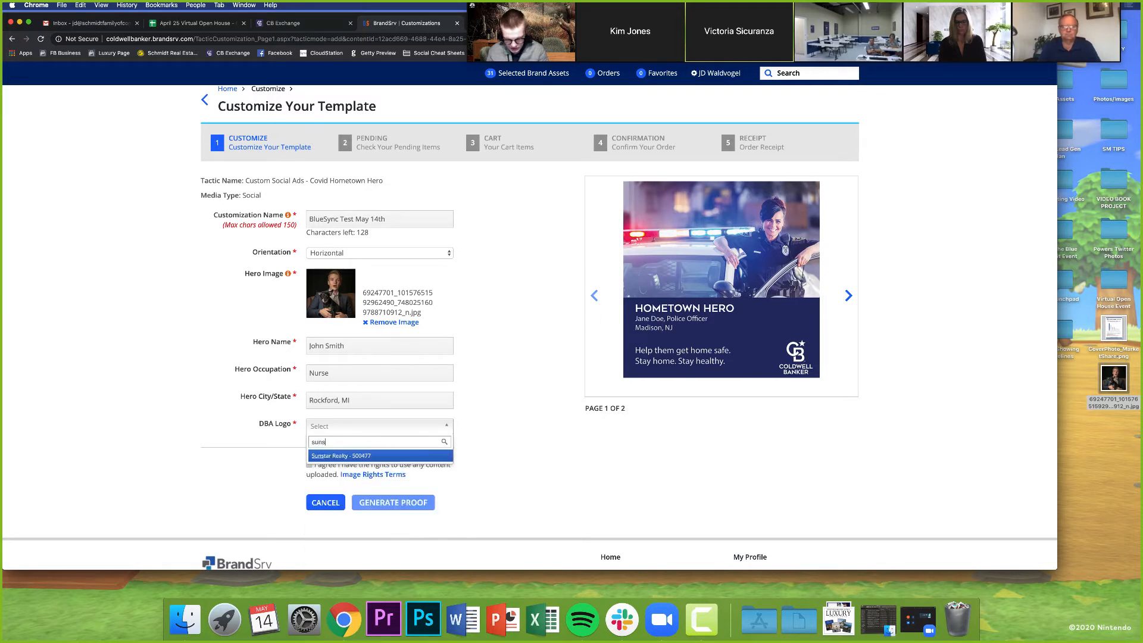
text(t)
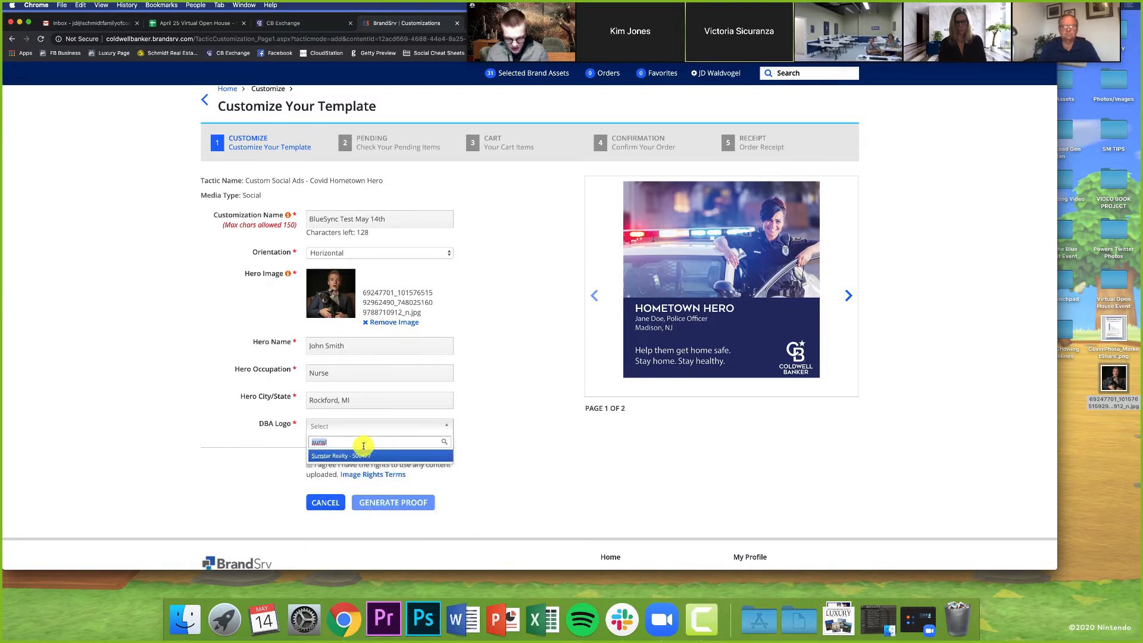
text(AJS)
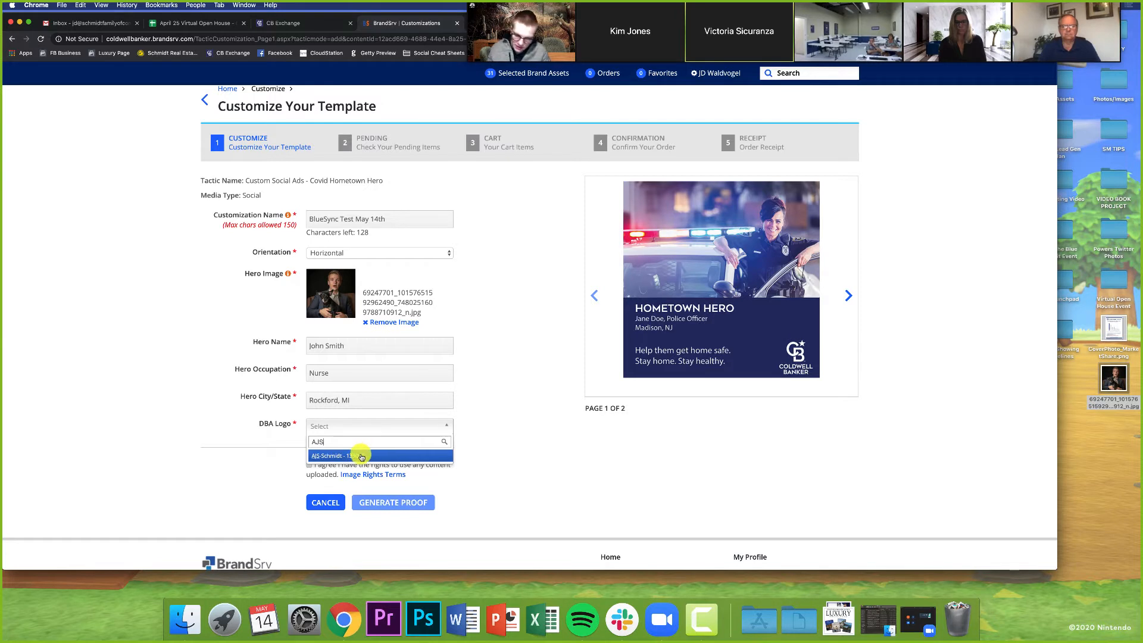
click(361, 456)
Step: Search the DBA logo list for schmidt and set the logo to Schmidt, Realtors - 139006
click(358, 429)
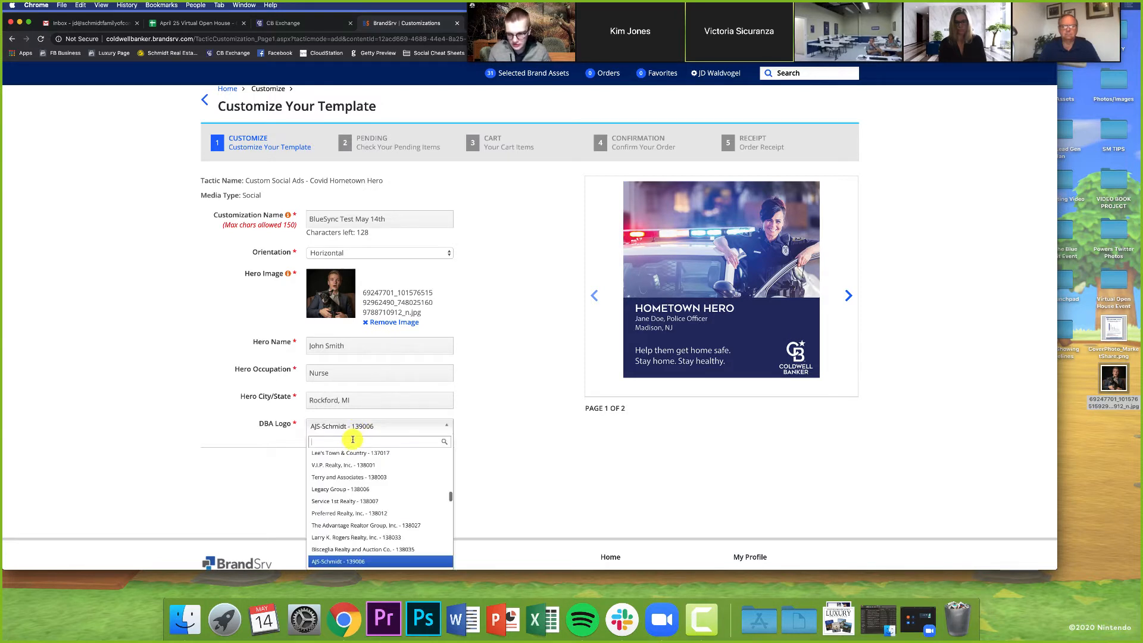
text(schmidt)
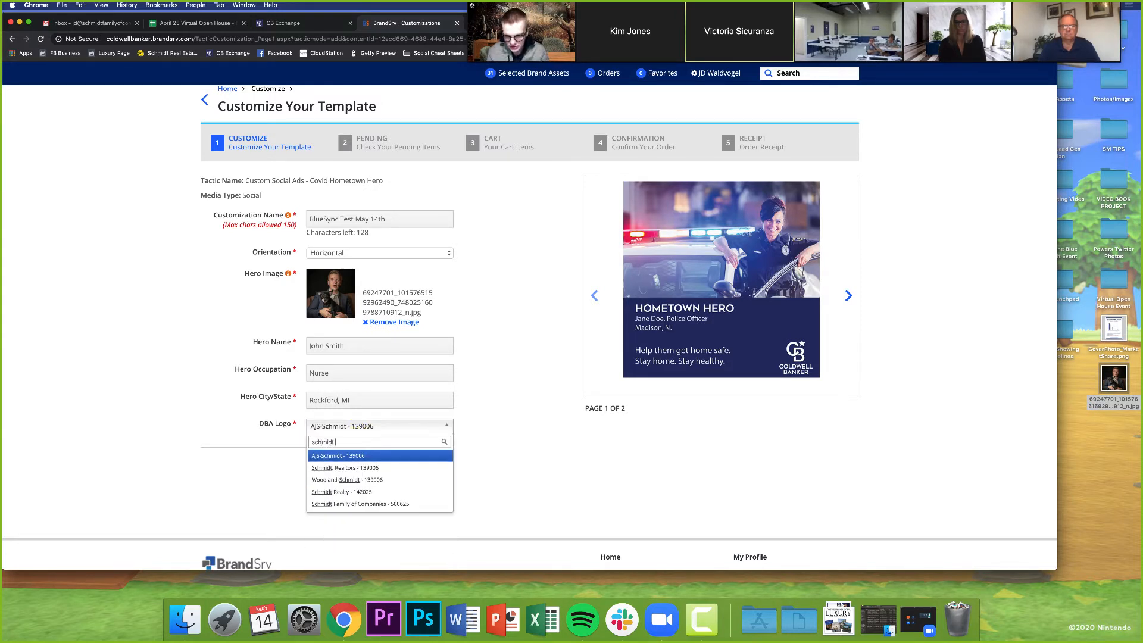
click(346, 467)
click(338, 456)
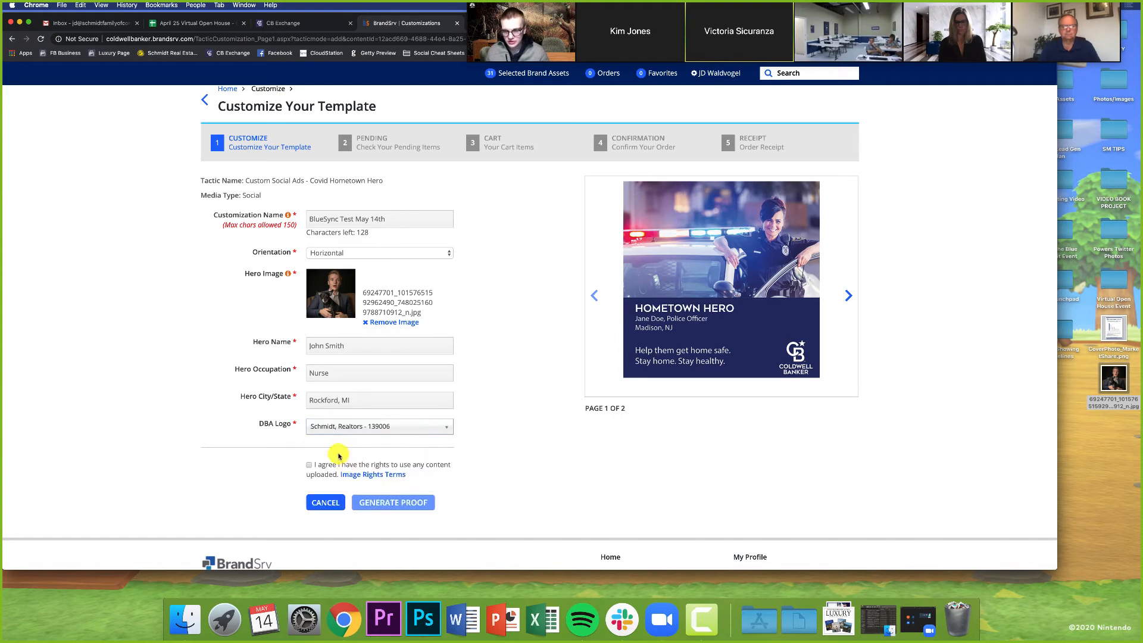
Step: Agree to the image rights terms, generate the proof, and dismiss the confirmation
click(308, 467)
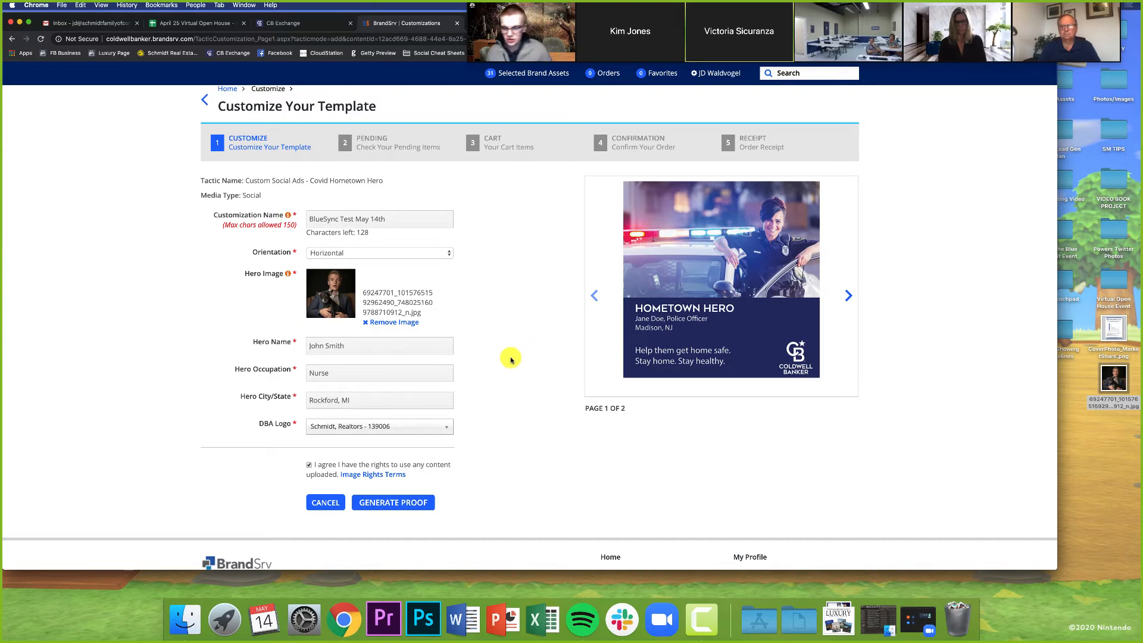
click(396, 506)
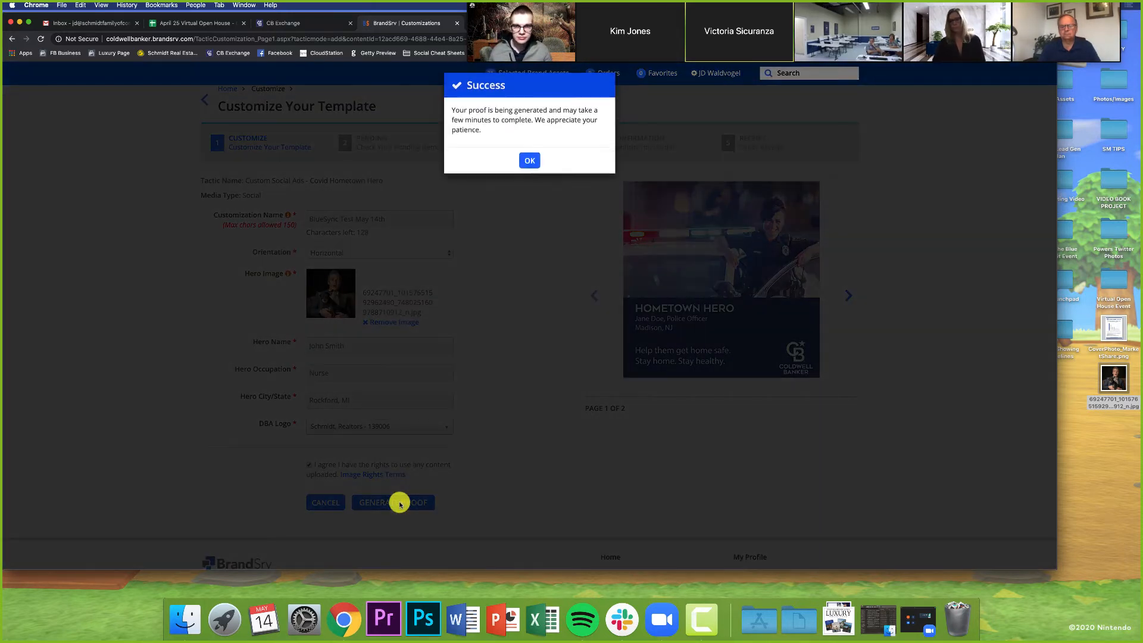
click(529, 167)
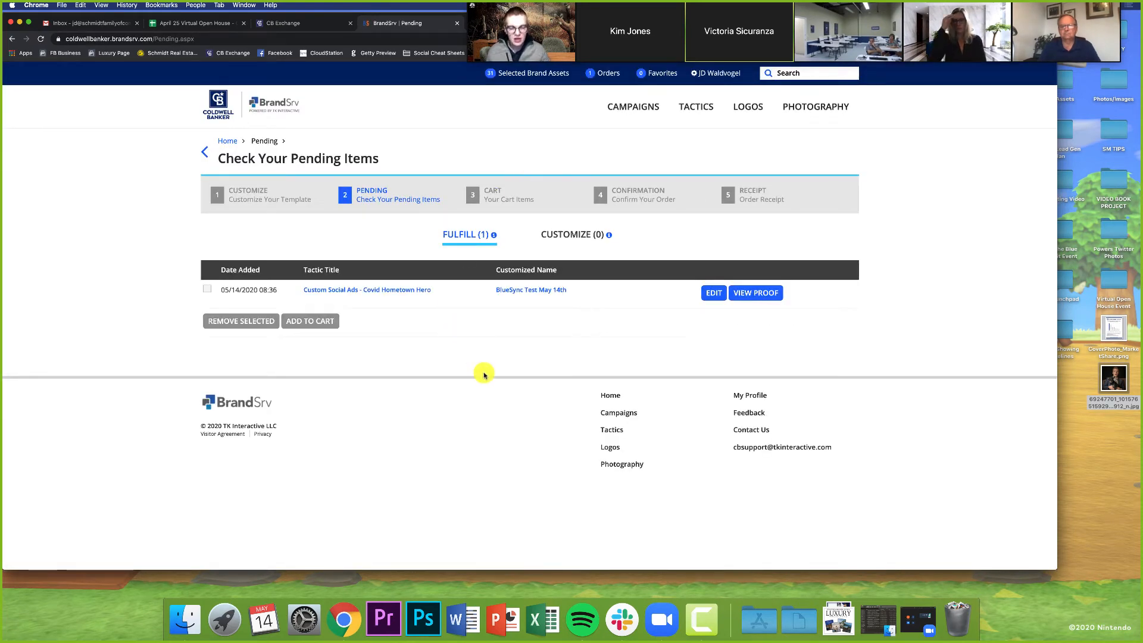
Step: Open the proof of the pending Hometown Hero item and examine the generated ad
click(752, 294)
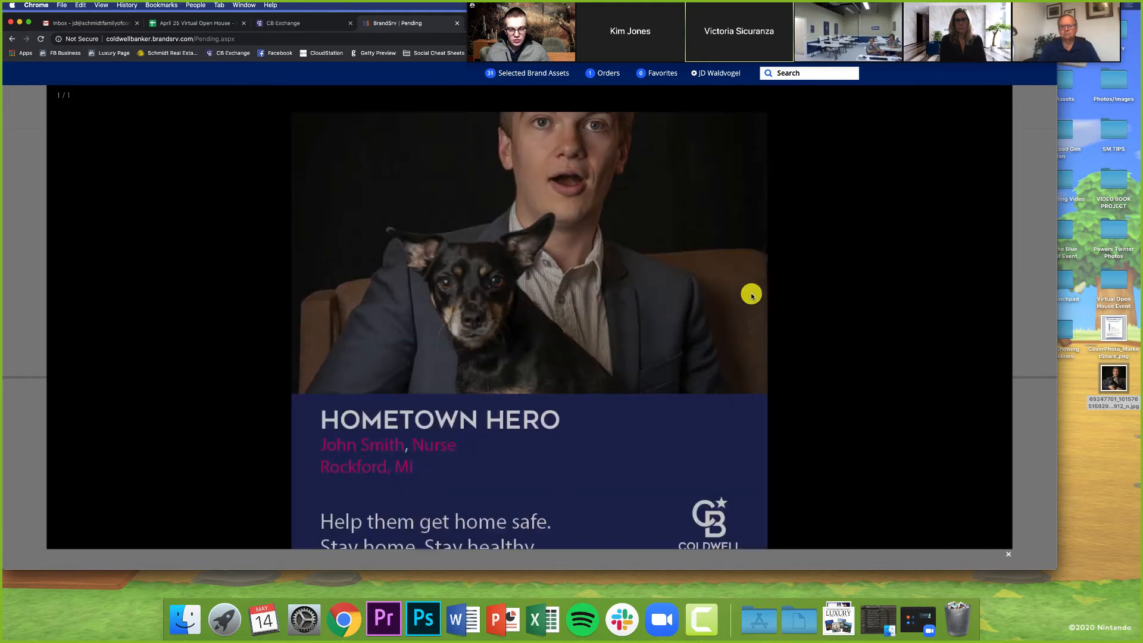
scroll(751, 294, down, 3)
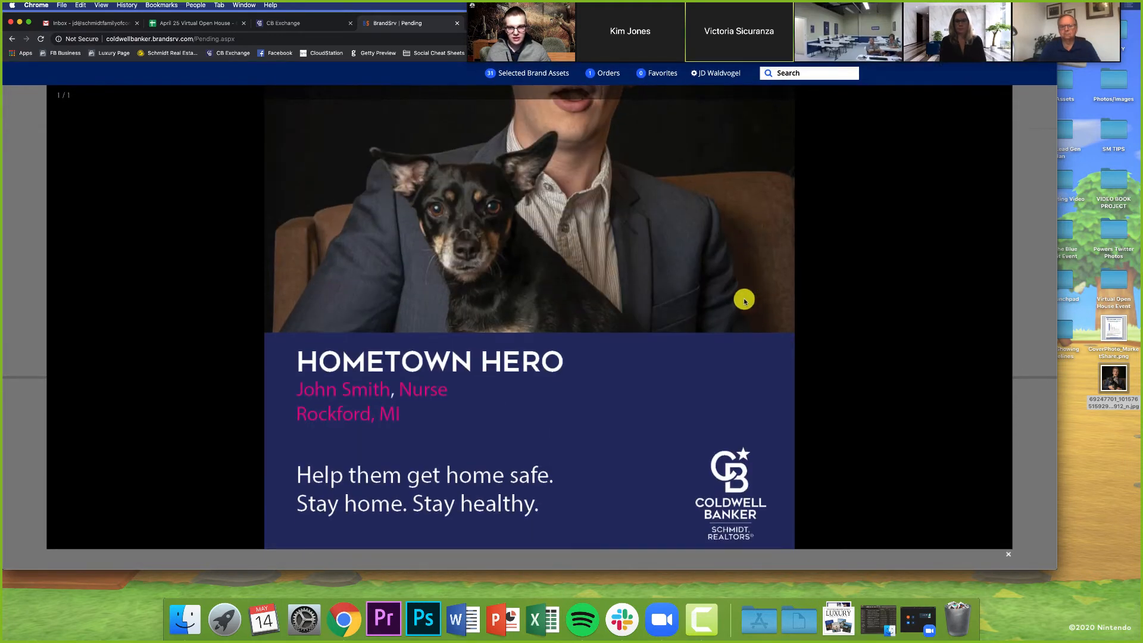
scroll(327, 391, up, 2)
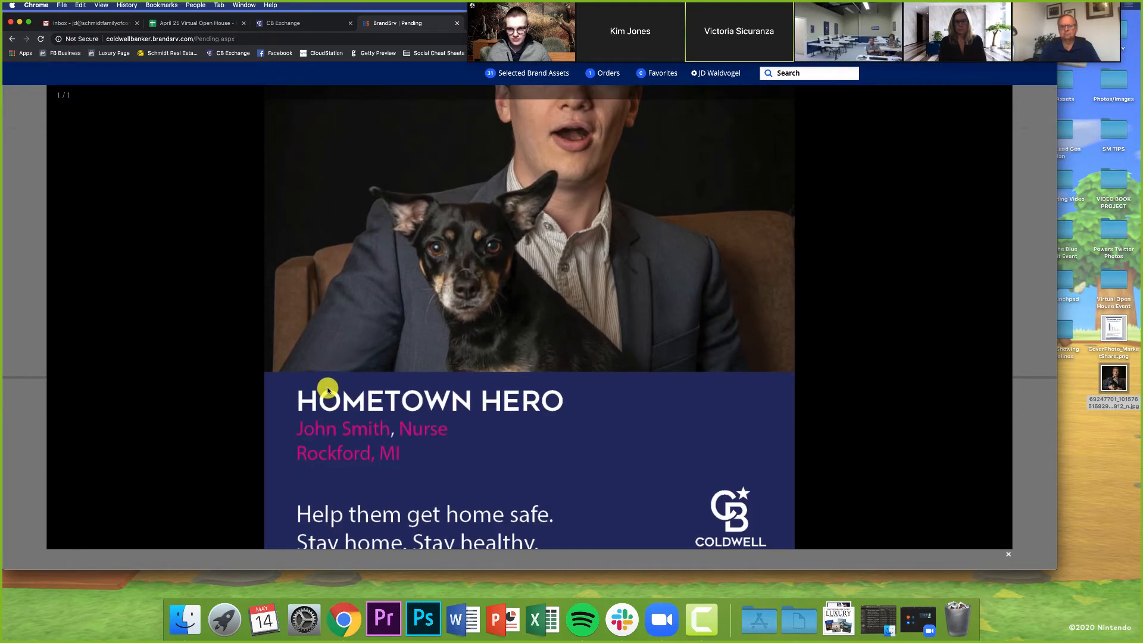
scroll(327, 391, down, 2)
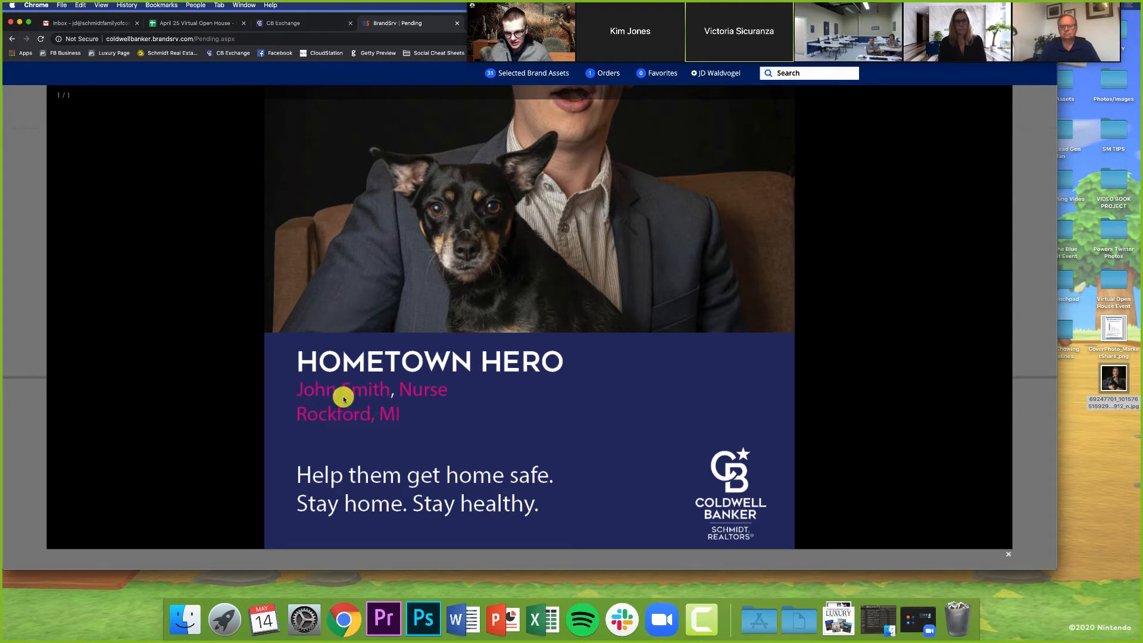
scroll(432, 408, up, 1)
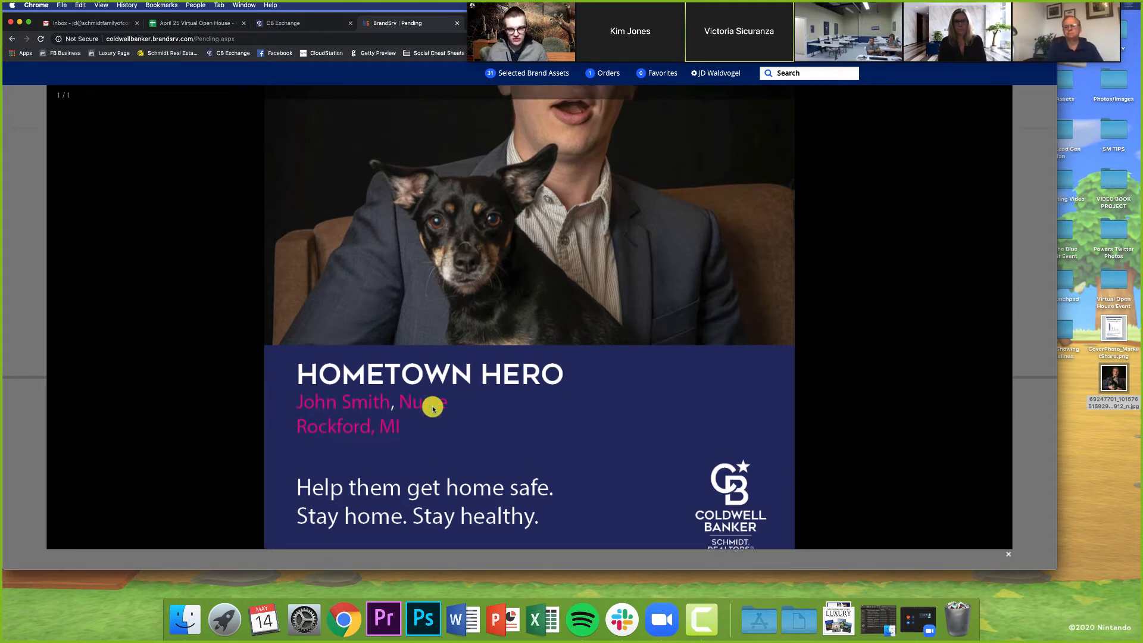
scroll(432, 408, up, 4)
scroll(432, 405, down, 5)
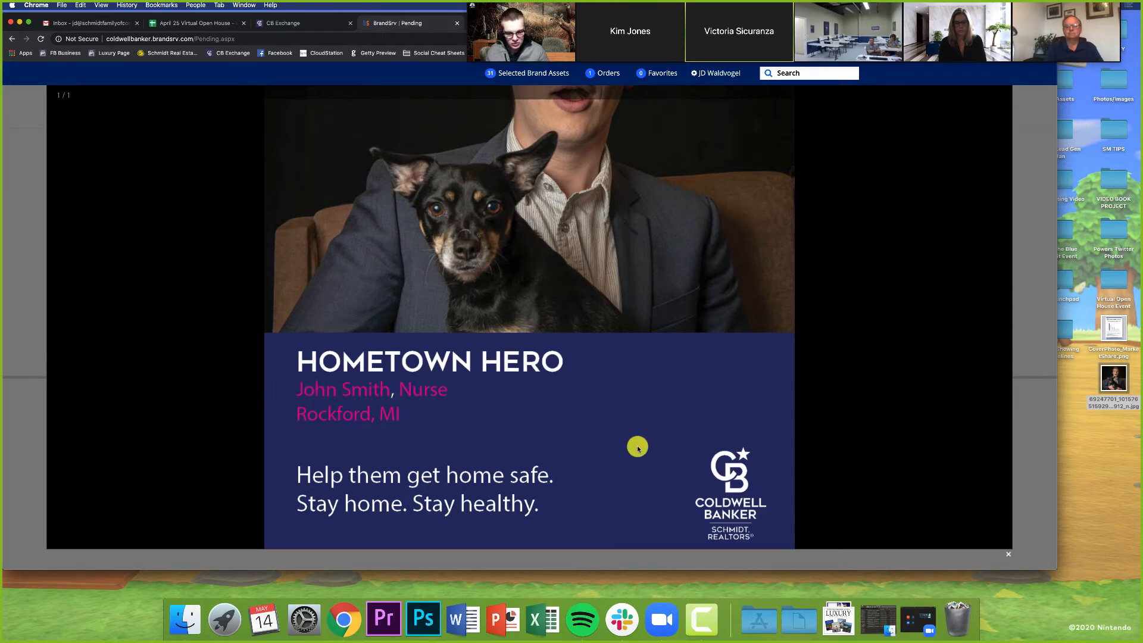
Step: Close the proof and add the pending Hometown Hero item to the cart
click(1008, 554)
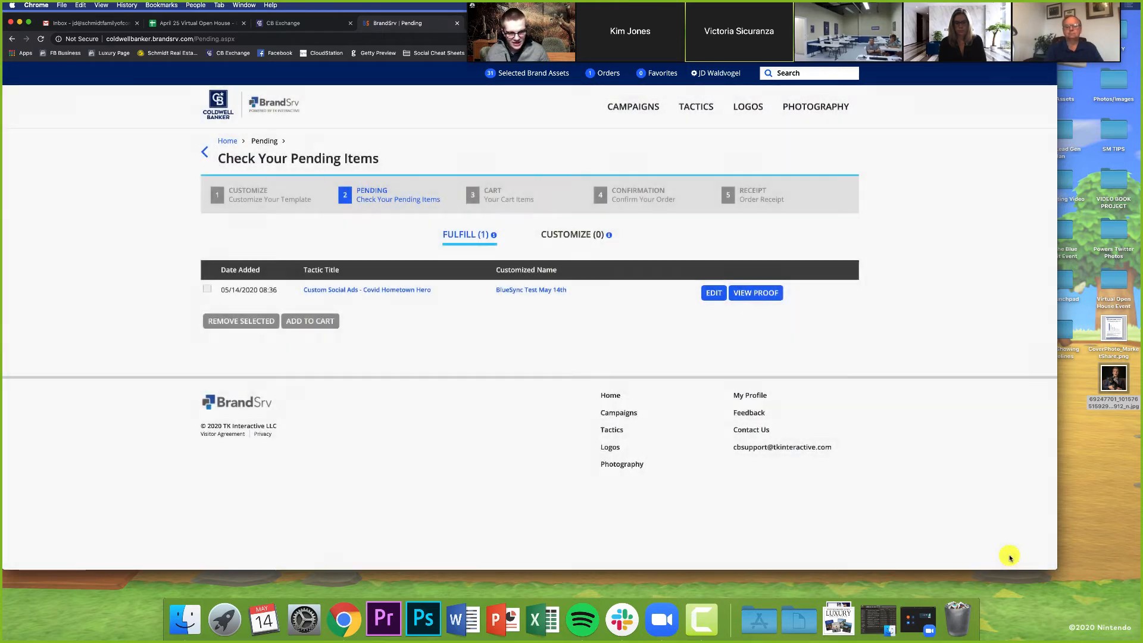
click(207, 290)
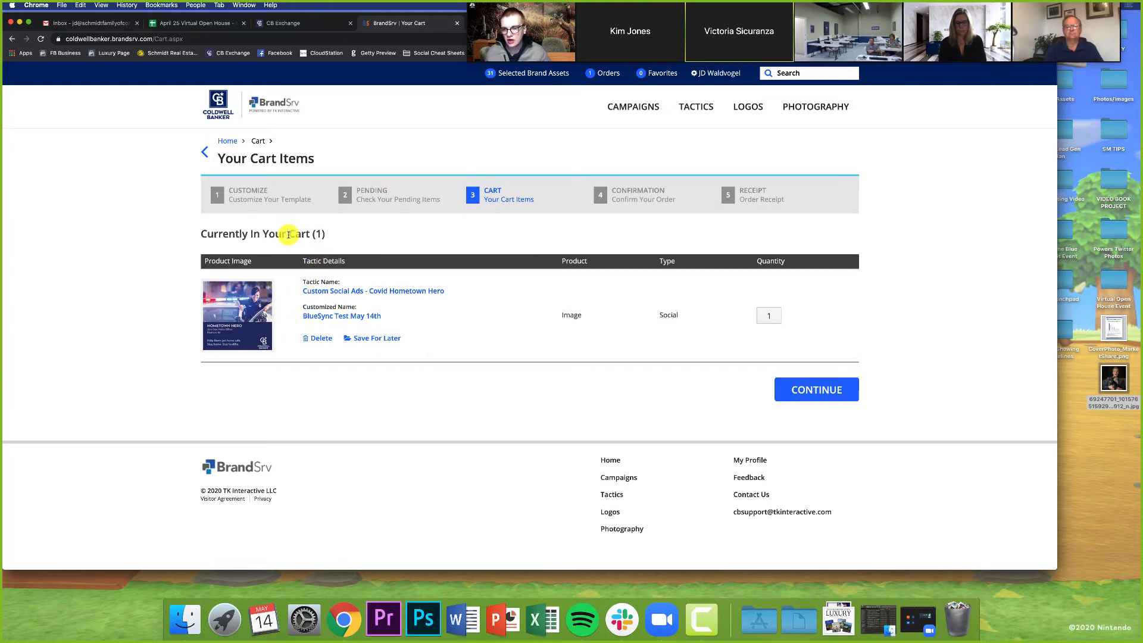
drag(289, 234, 332, 240)
click(331, 238)
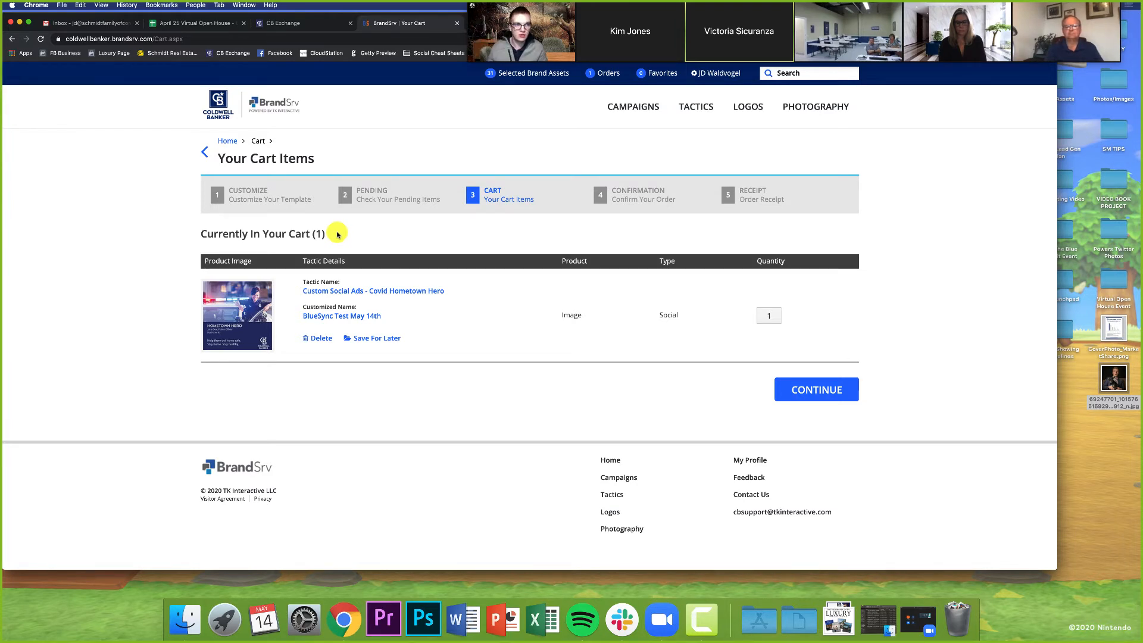
Step: Continue from the cart to the confirmation page and place the order
click(805, 386)
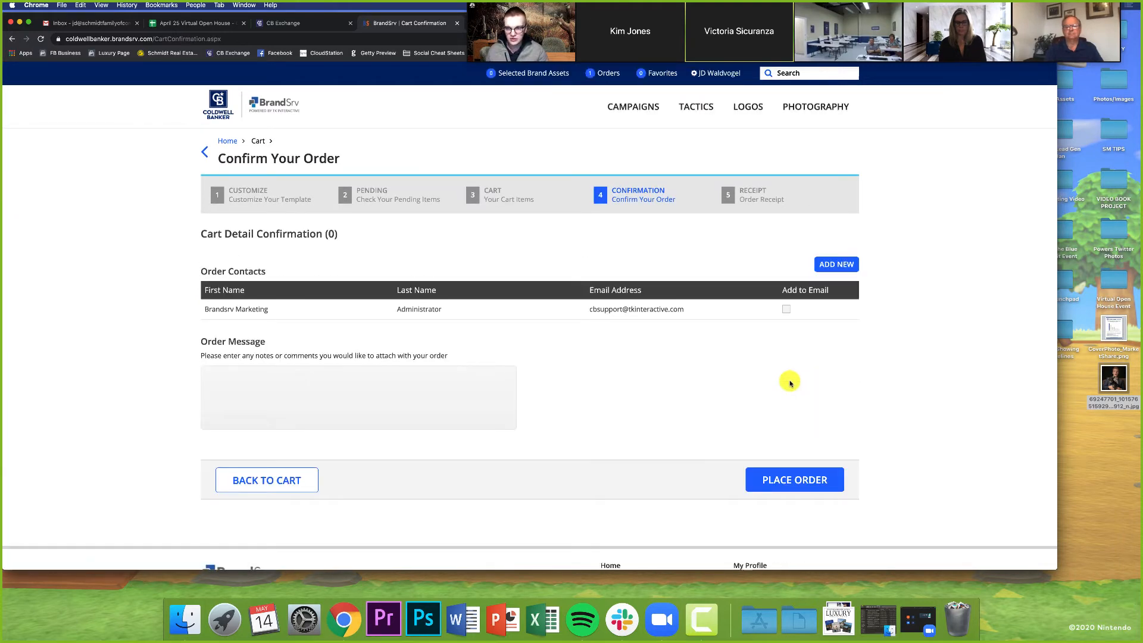
scroll(601, 381, down, 1)
scroll(601, 383, down, 1)
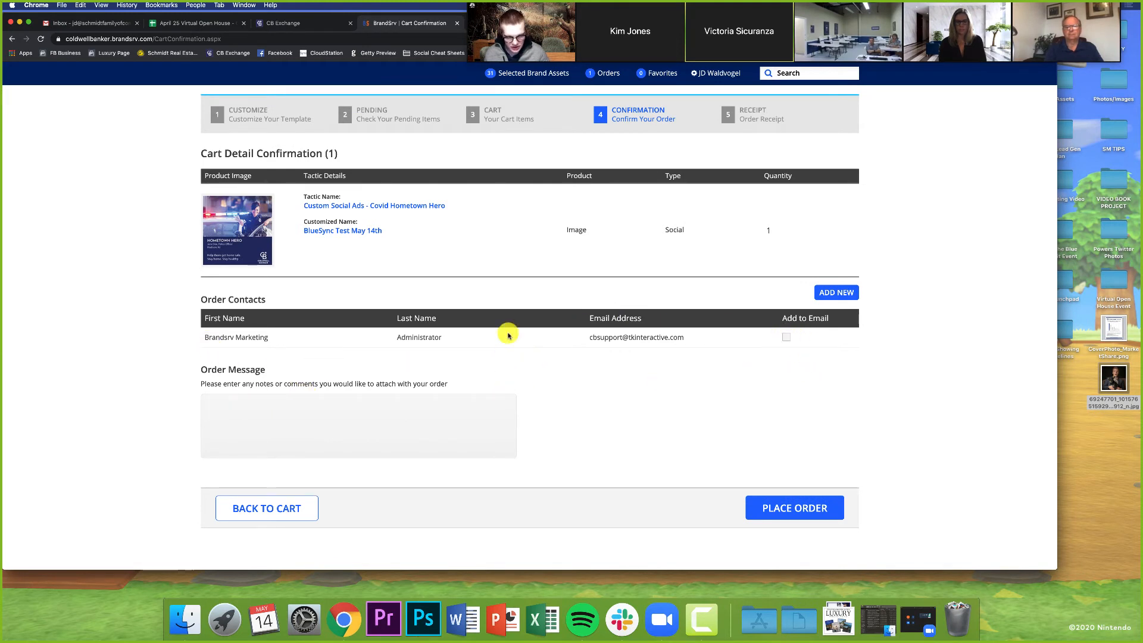
click(796, 509)
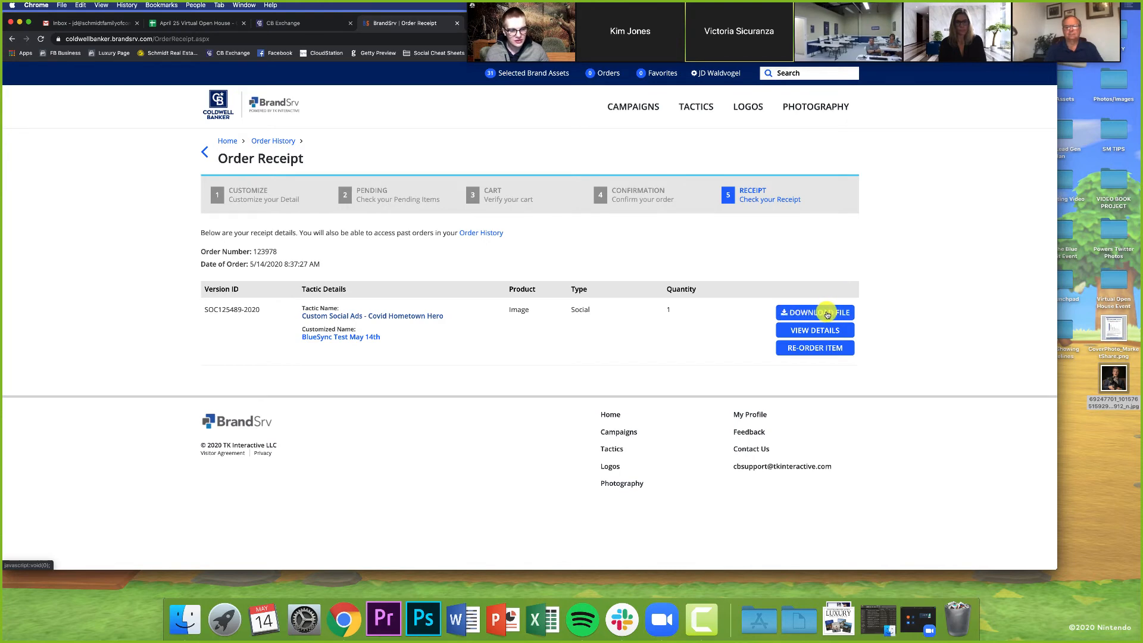
Step: Download the ordered ad file from the order receipt and briefly open it before closing it
click(828, 314)
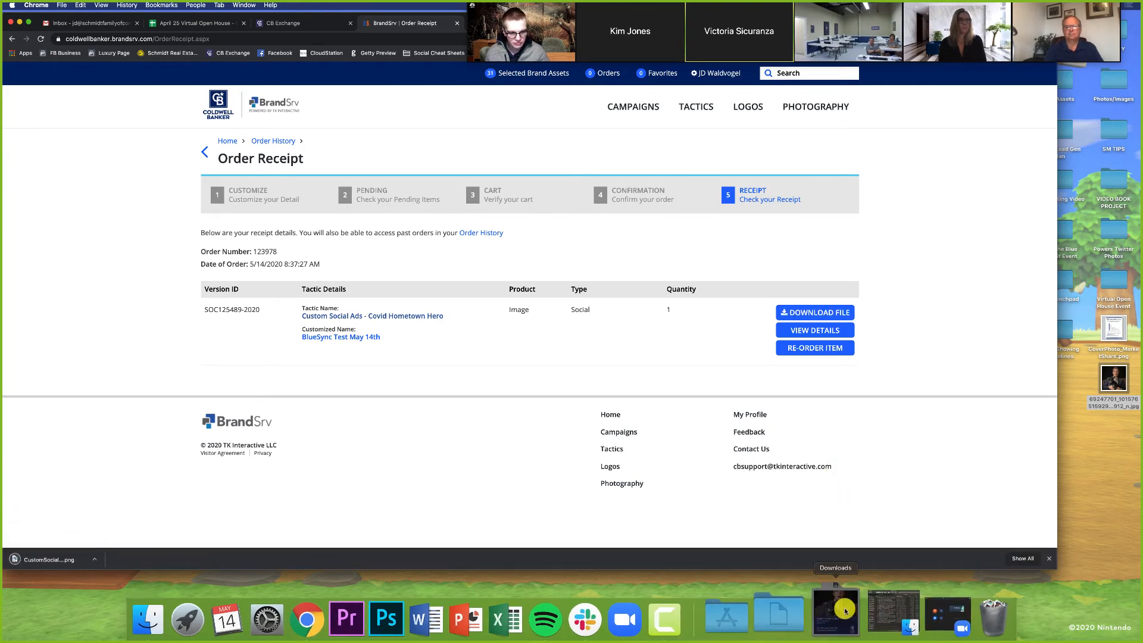
click(845, 610)
click(928, 144)
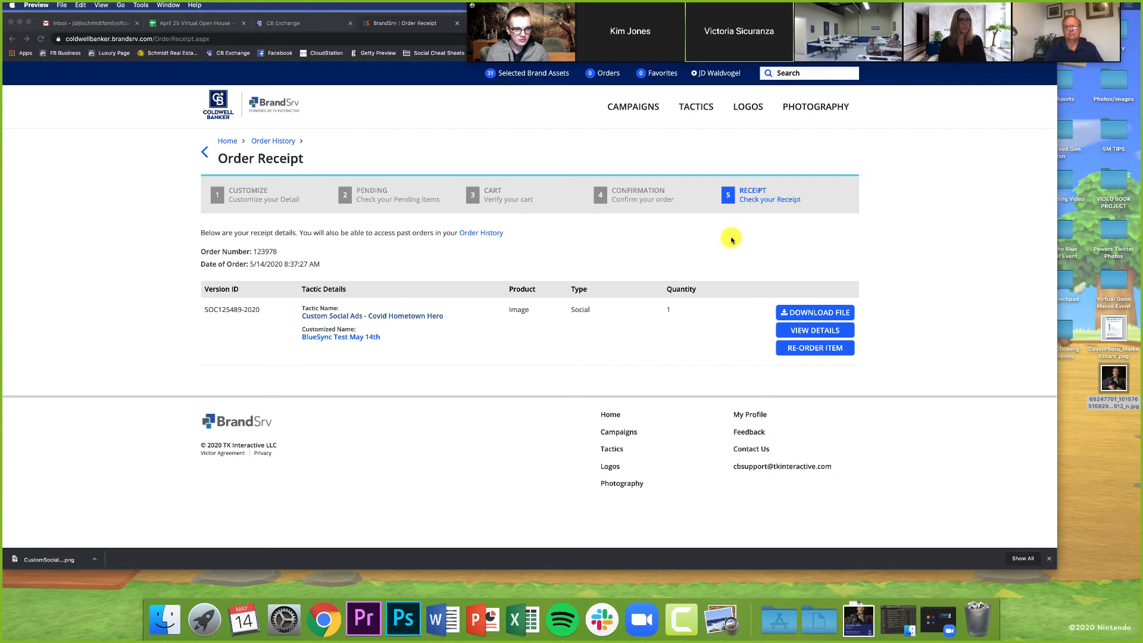
key(super+w)
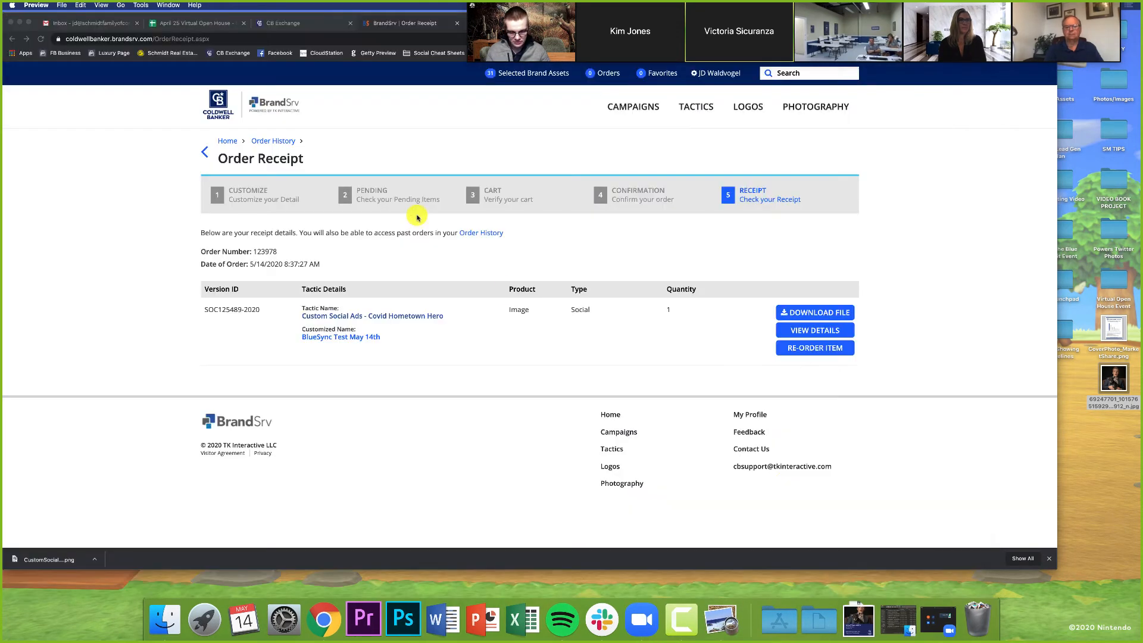
Step: Open the Downloads folder and preview the downloaded Hometown Hero ad image
click(892, 604)
click(954, 133)
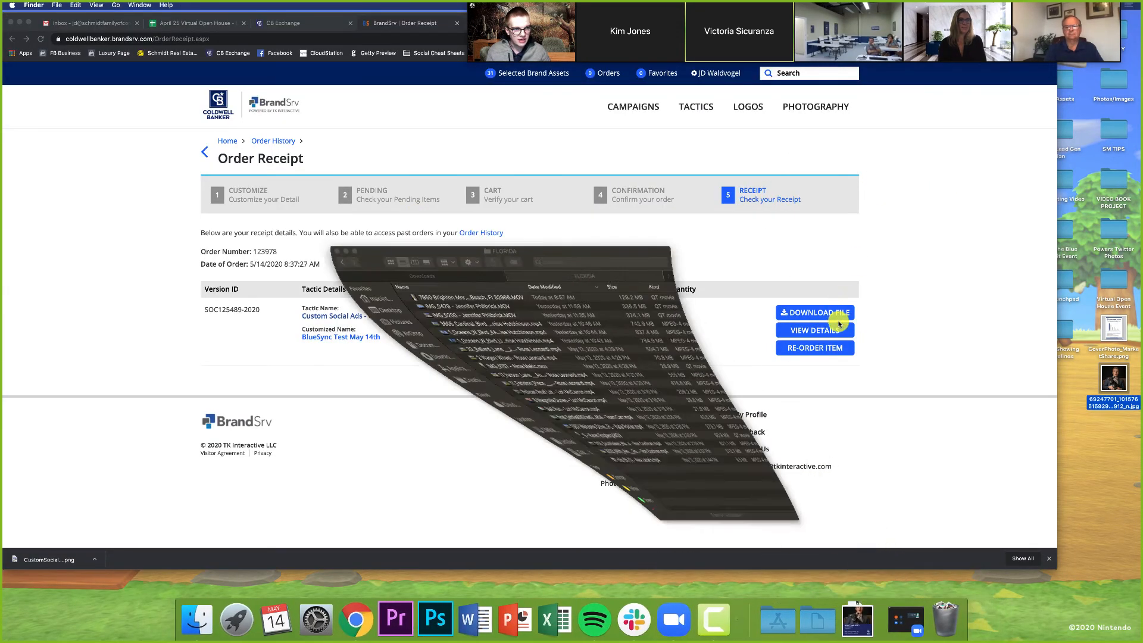
click(495, 292)
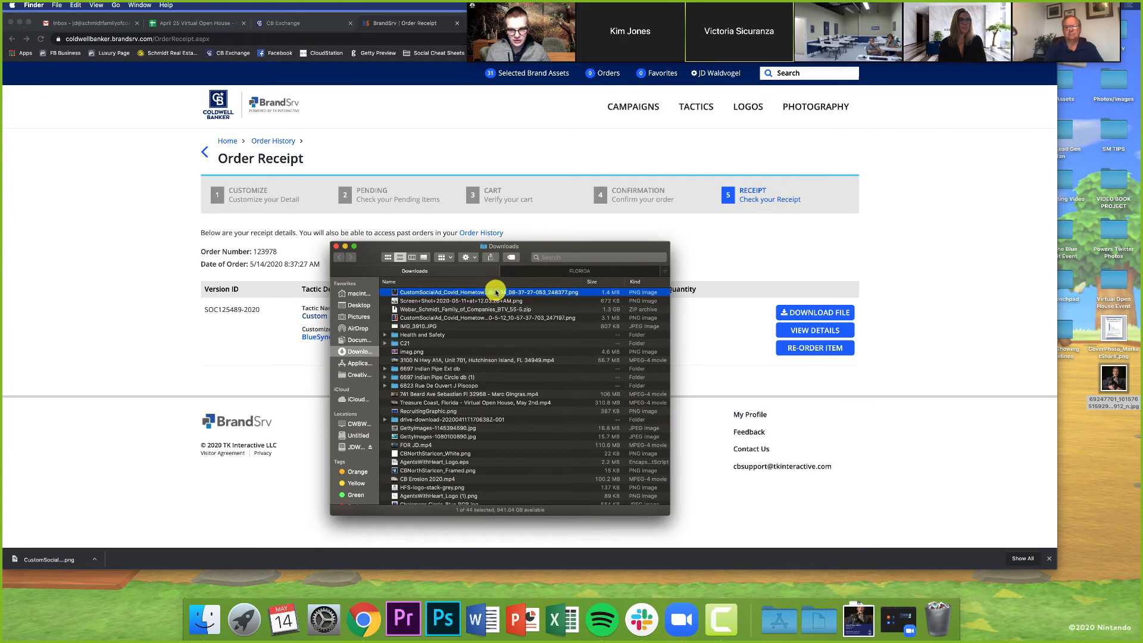
key(space)
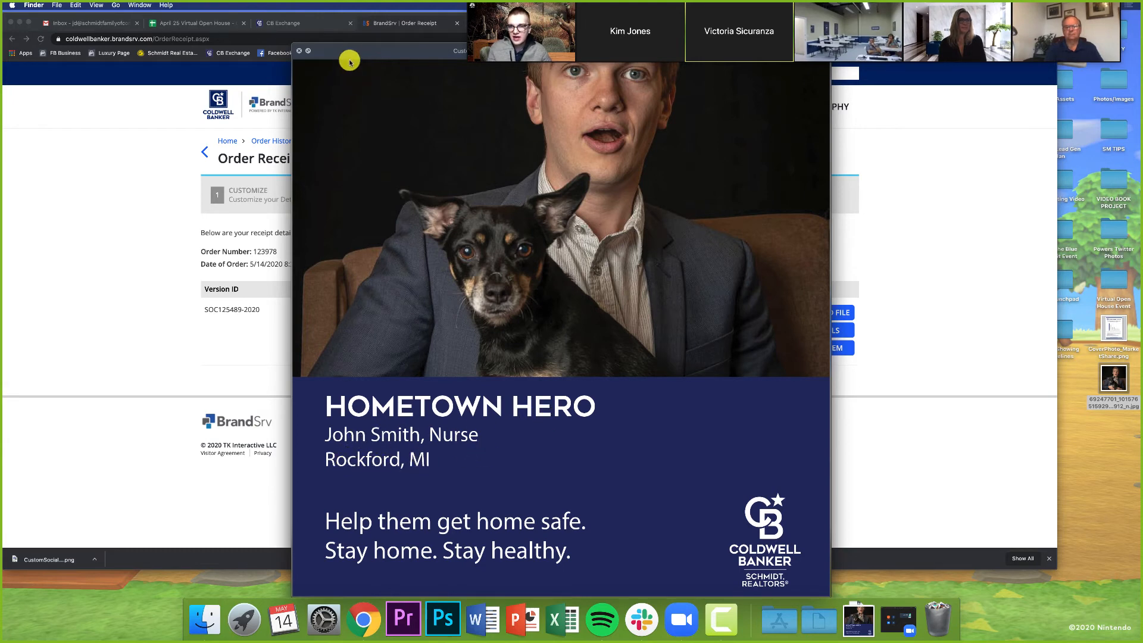
drag(354, 54, 357, 84)
key(space)
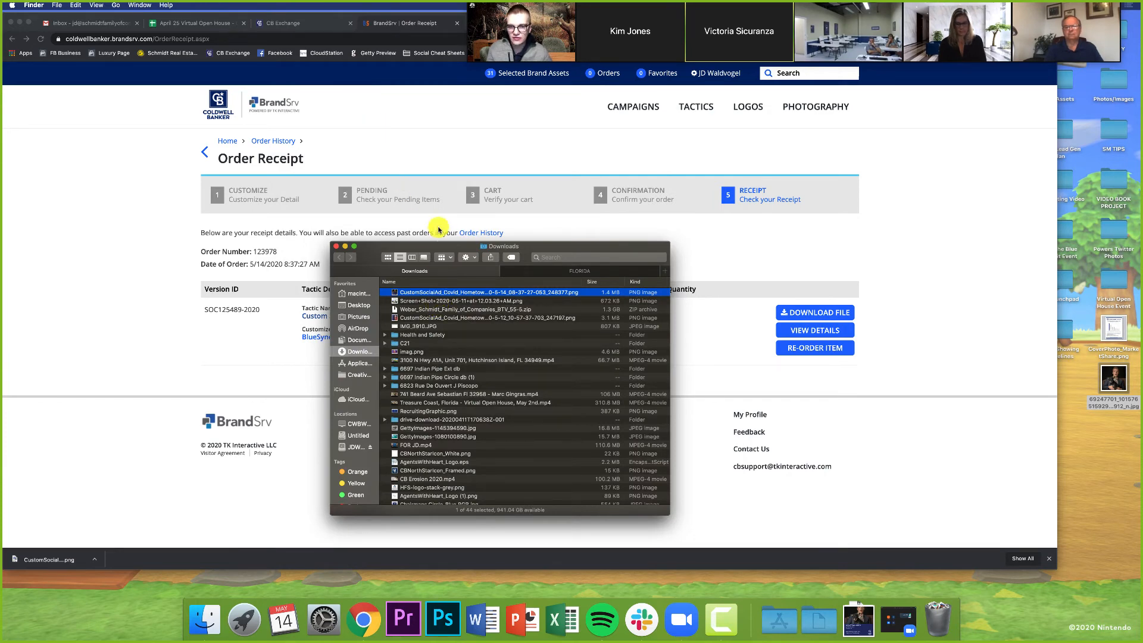
key(space)
drag(387, 52, 147, 51)
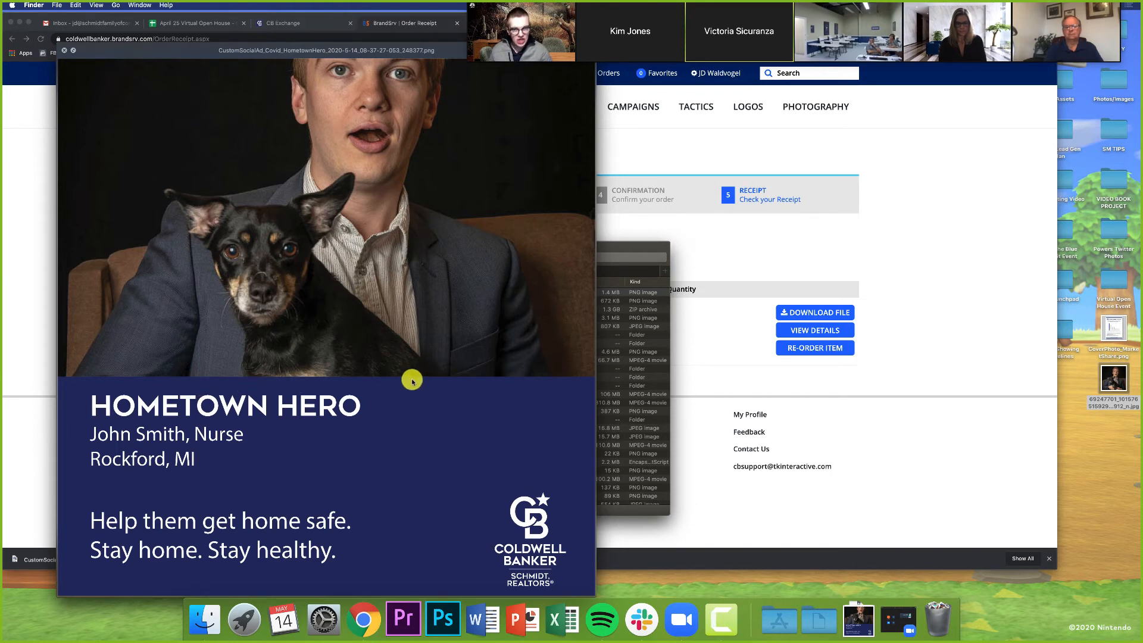
key(space)
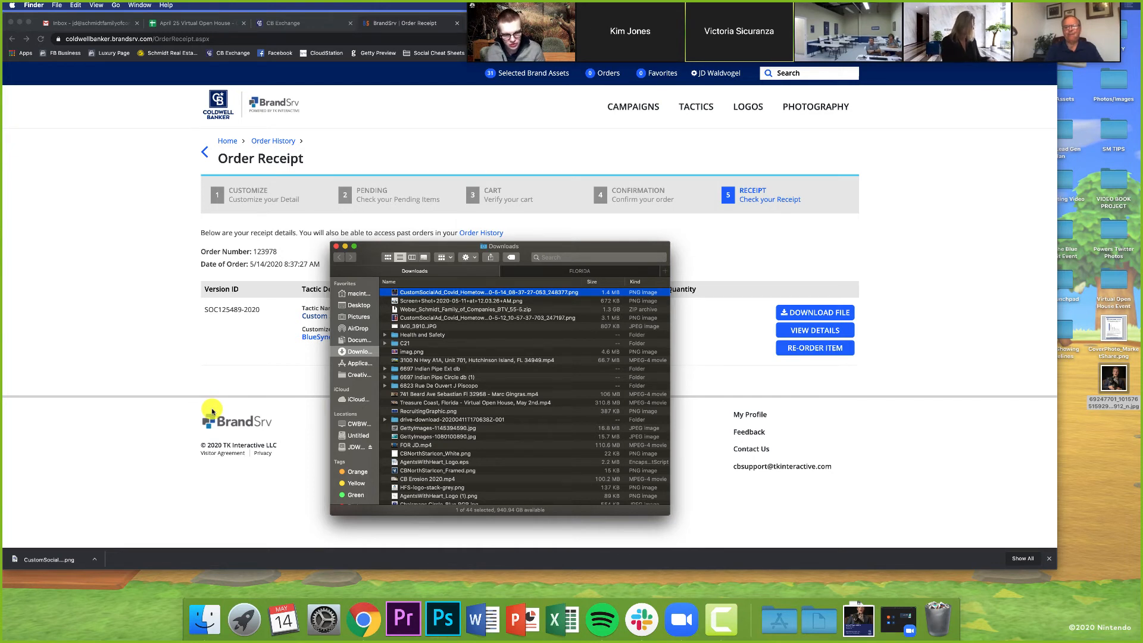
click(194, 375)
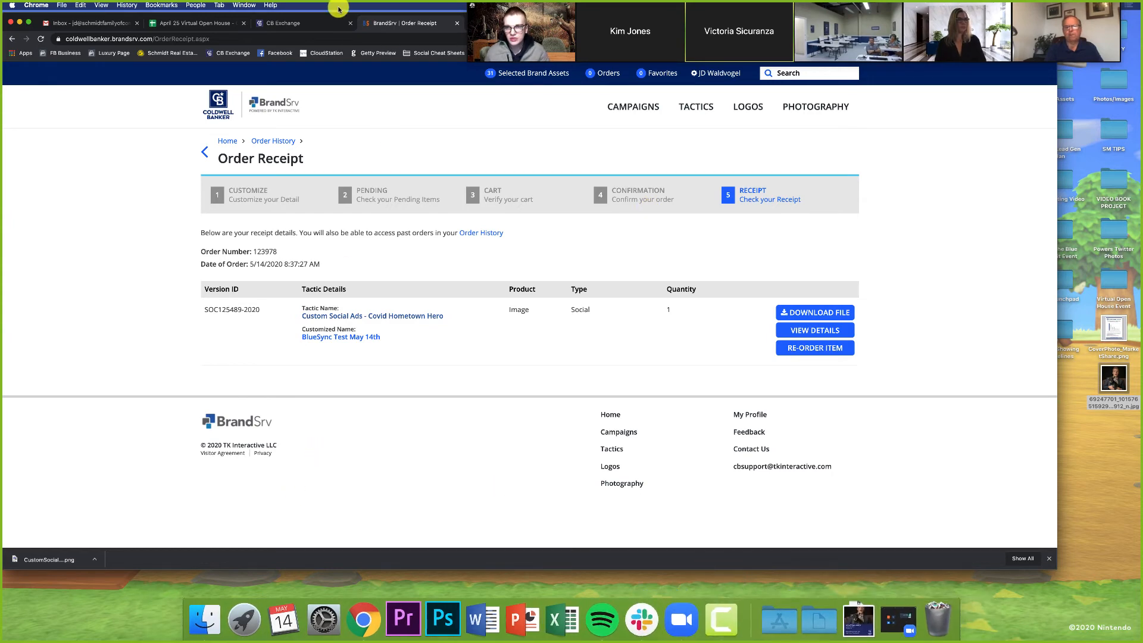
mouse_move(331, 20)
mouse_down()
mouse_move(345, 61)
mouse_move(341, 30)
mouse_up()
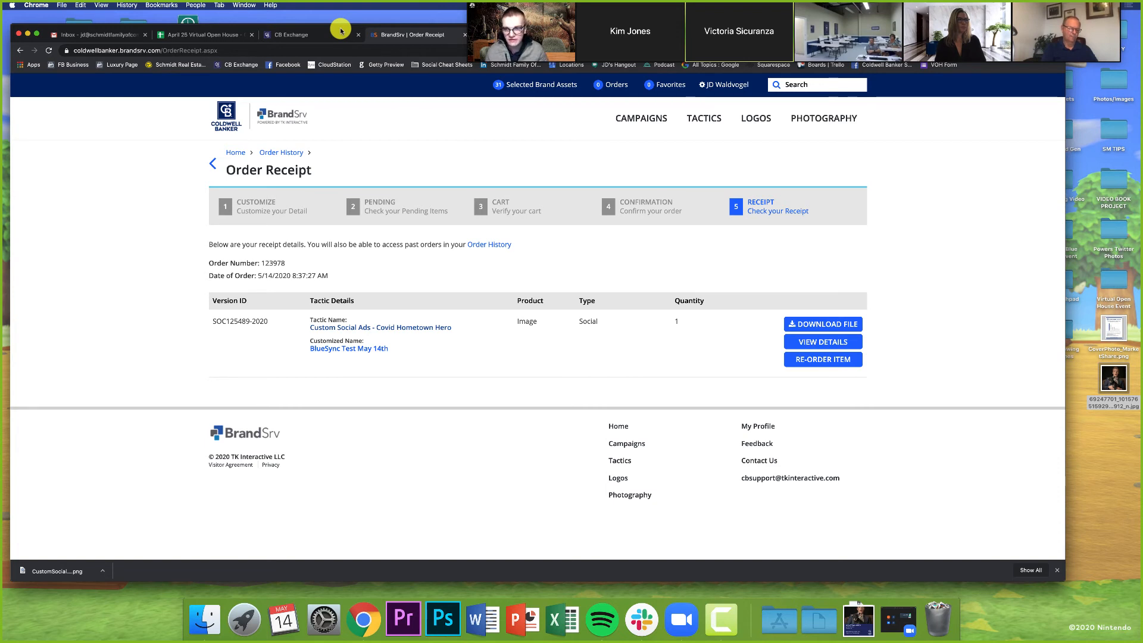
mouse_move(575, 9)
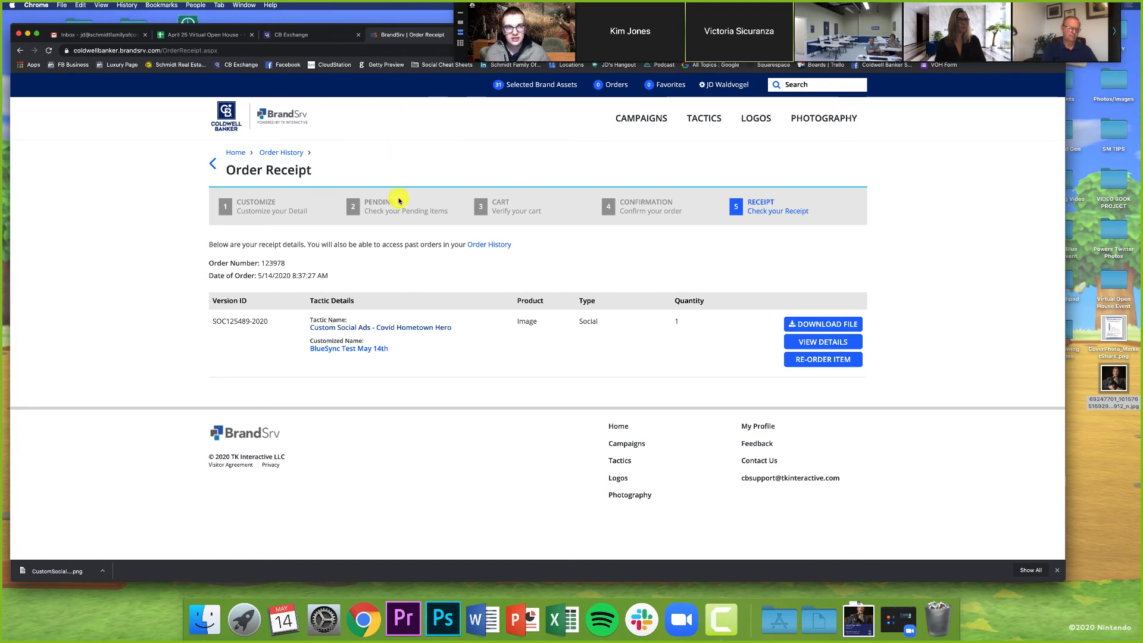
drag(317, 29, 328, 45)
mouse_move(569, 19)
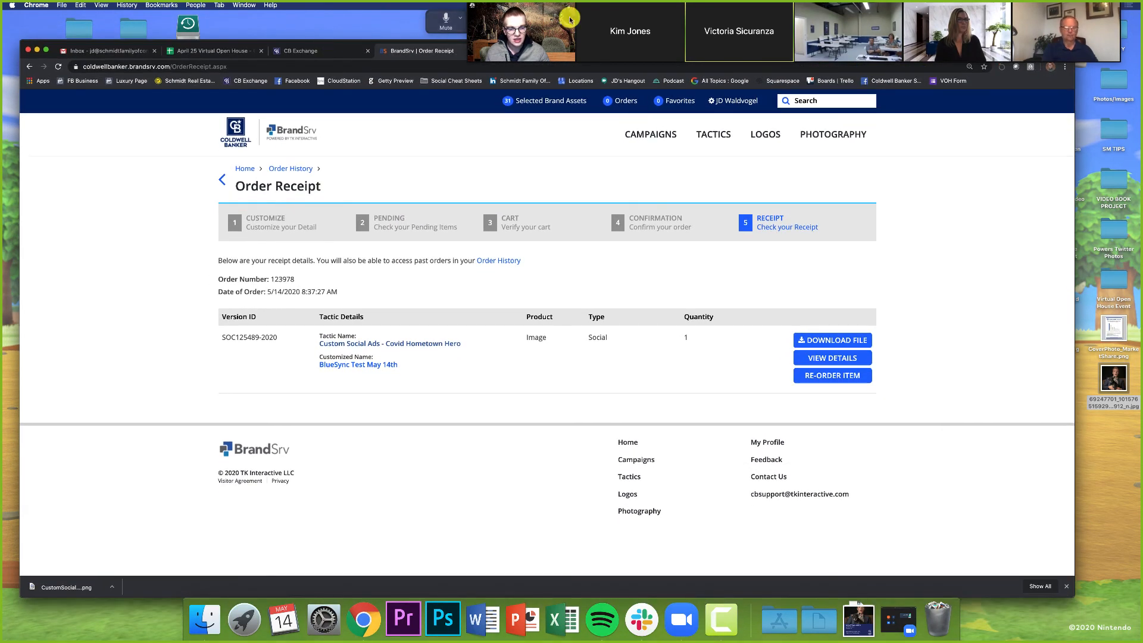
click(1116, 32)
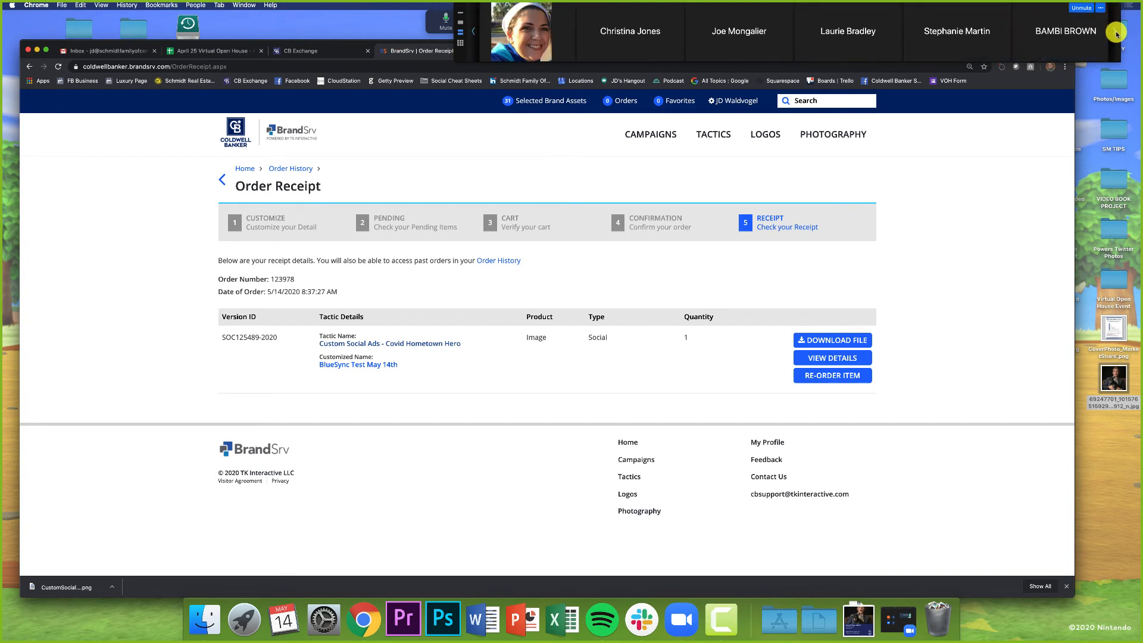
click(473, 32)
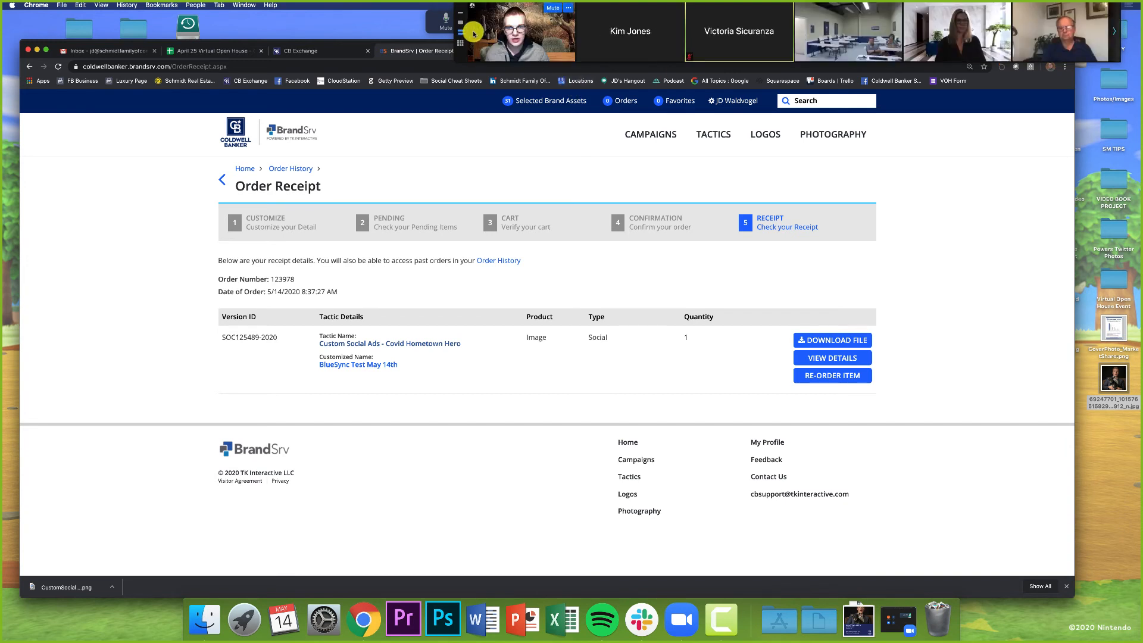
click(461, 23)
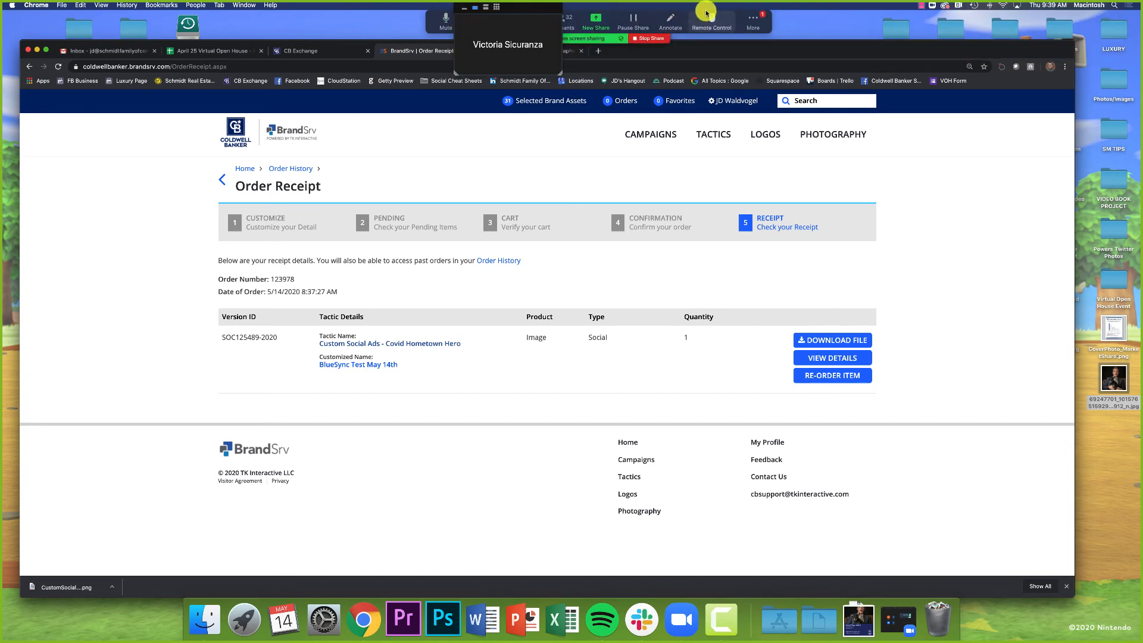
Step: Open the Zoom group chat and move its window beside the browser
click(752, 20)
click(754, 54)
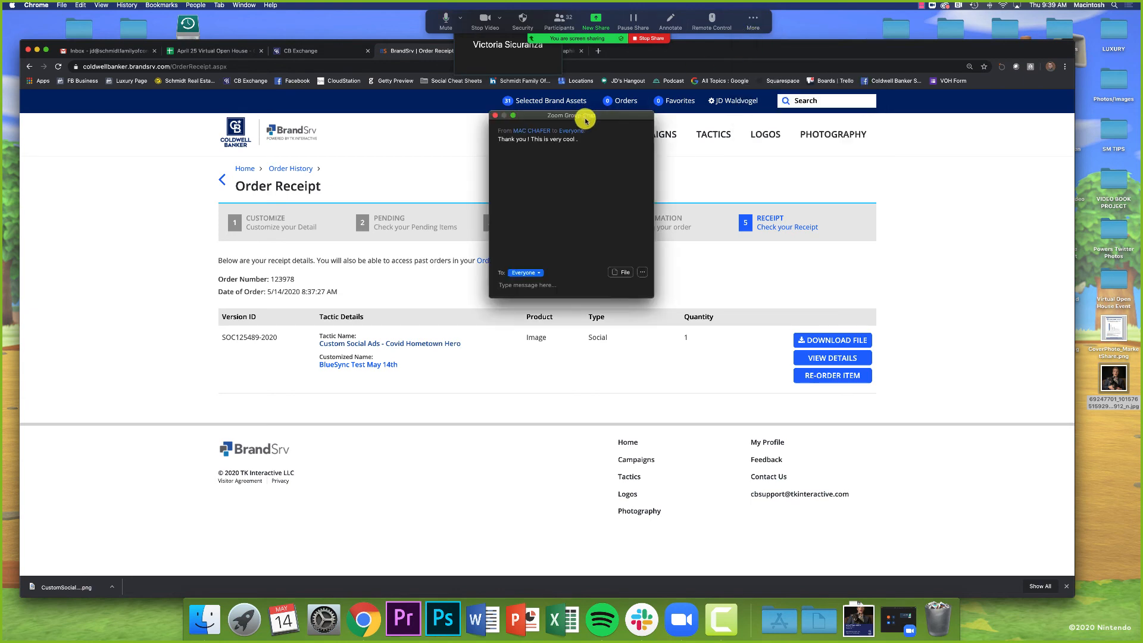
drag(582, 115, 1038, 261)
mouse_move(814, 48)
mouse_down()
mouse_move(800, 30)
mouse_move(837, 44)
mouse_move(822, 58)
mouse_up()
drag(536, 46, 1059, 97)
drag(808, 48, 798, 33)
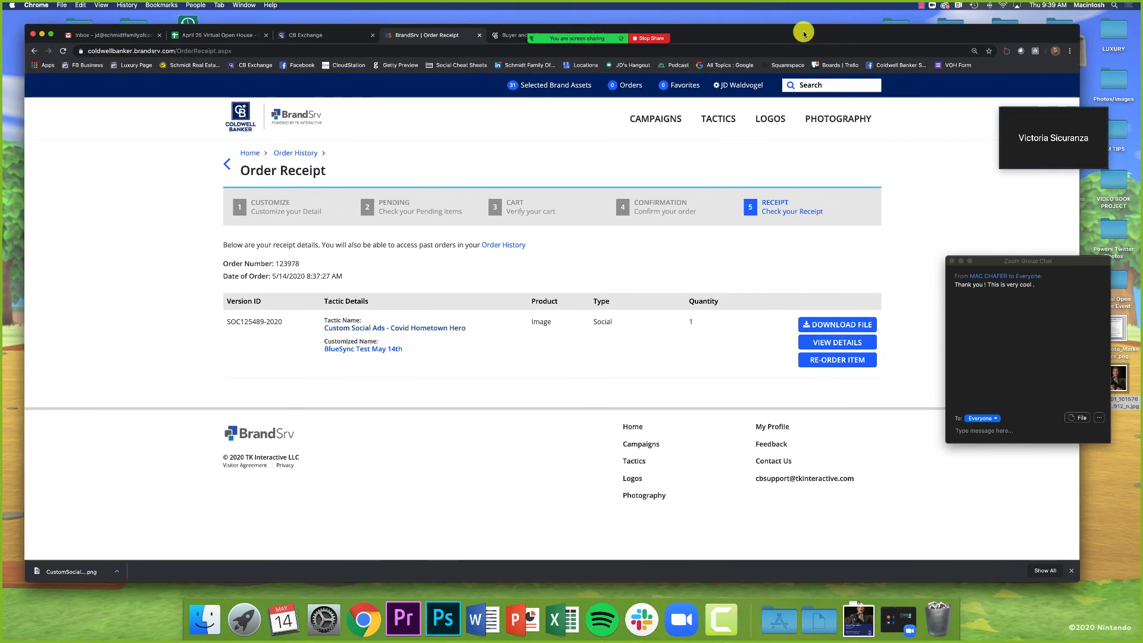
Step: Return to the BrandSrv home page and browse the latest tactics
click(252, 112)
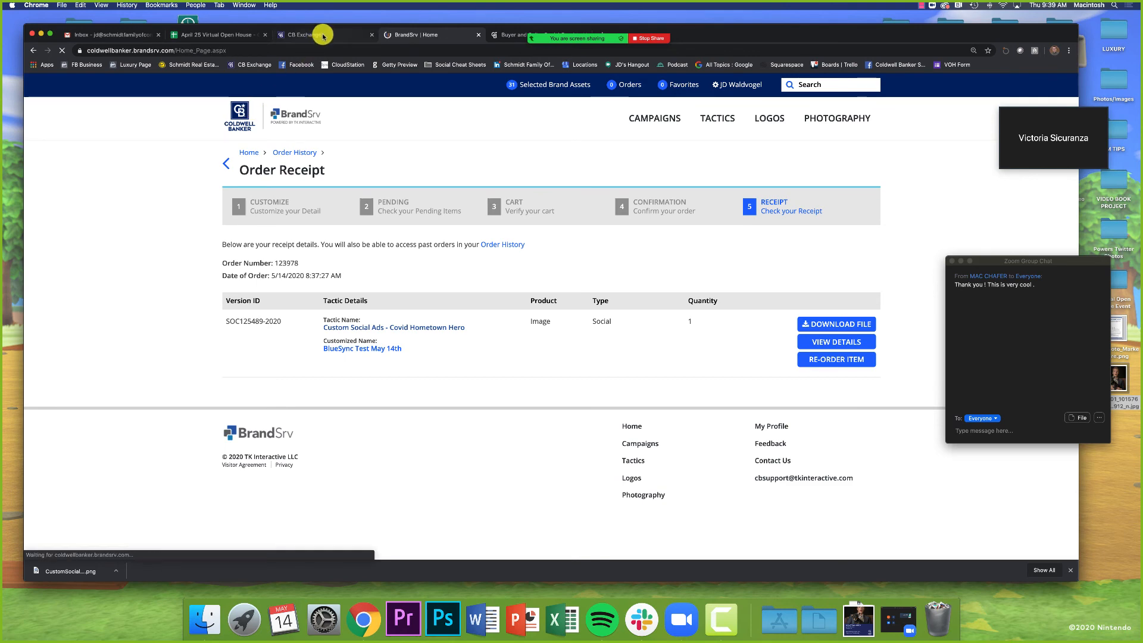
click(321, 34)
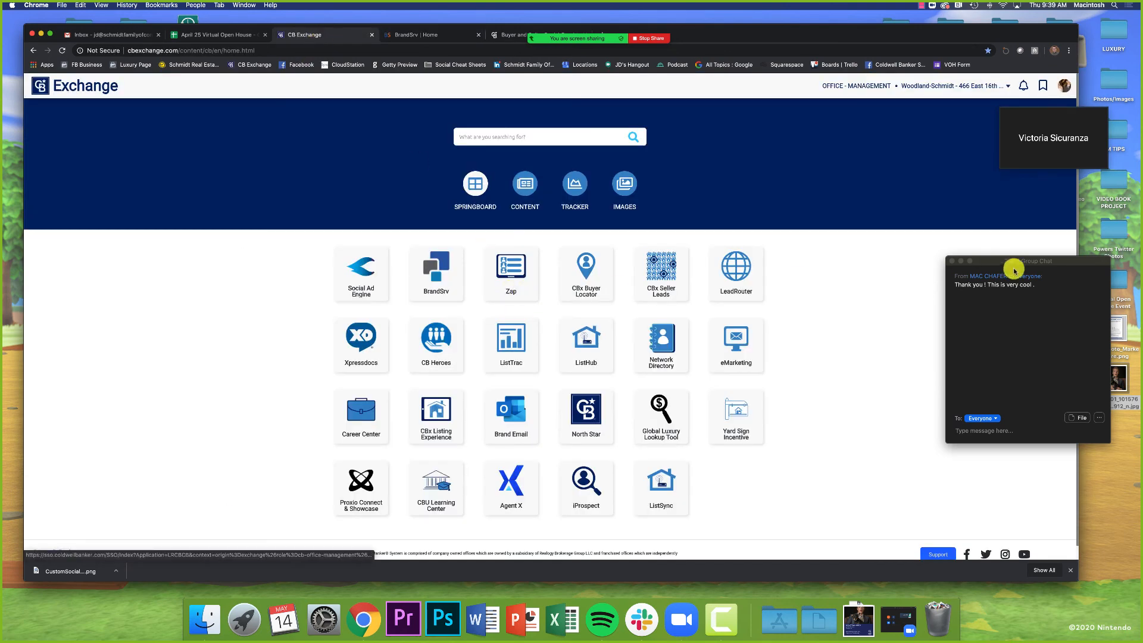
drag(994, 261, 1006, 274)
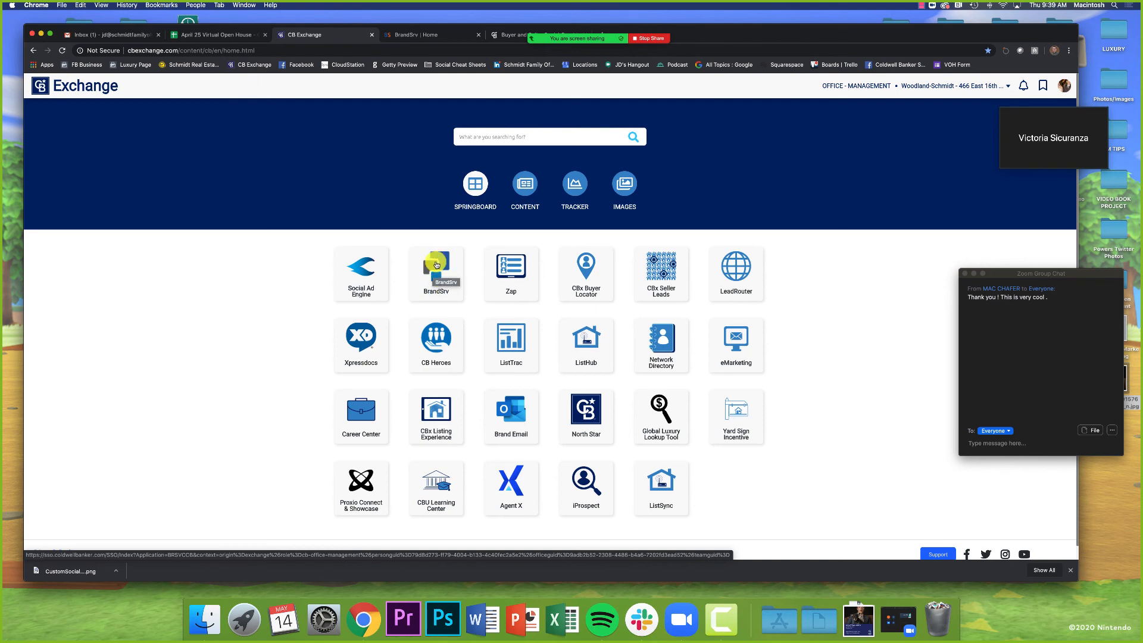
click(423, 35)
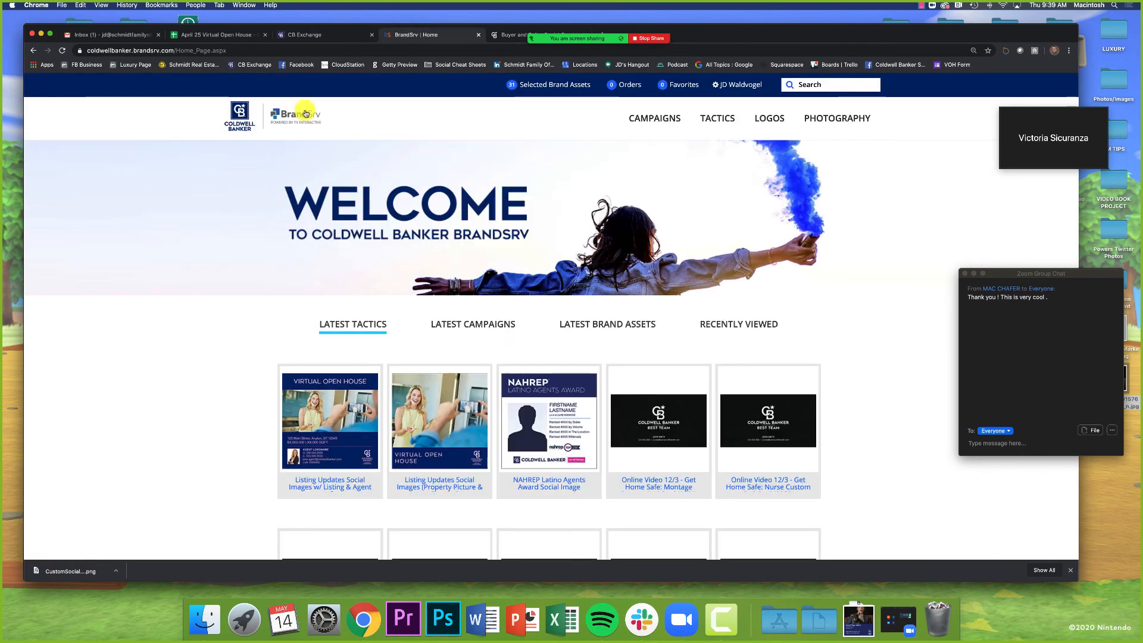
scroll(224, 237, down, 5)
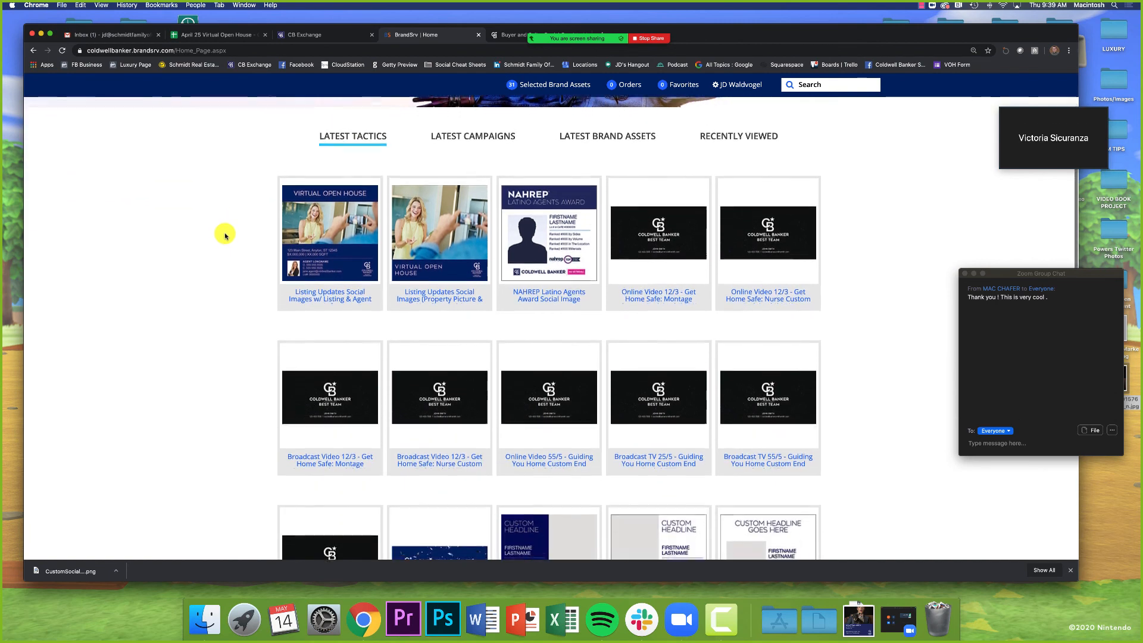
scroll(225, 237, down, 5)
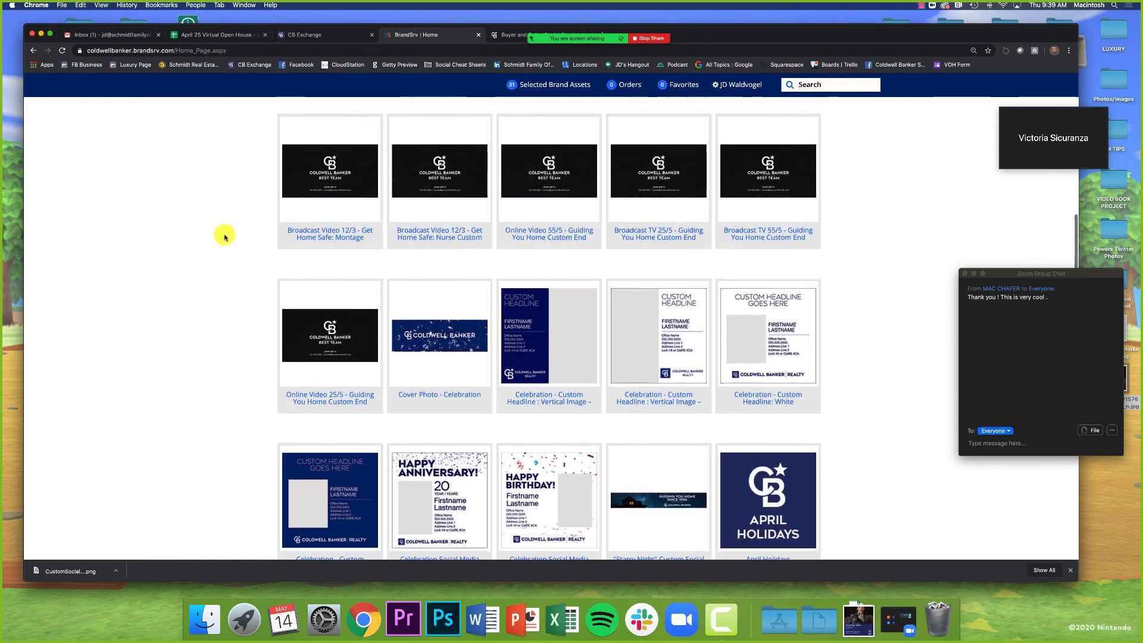
scroll(225, 237, down, 7)
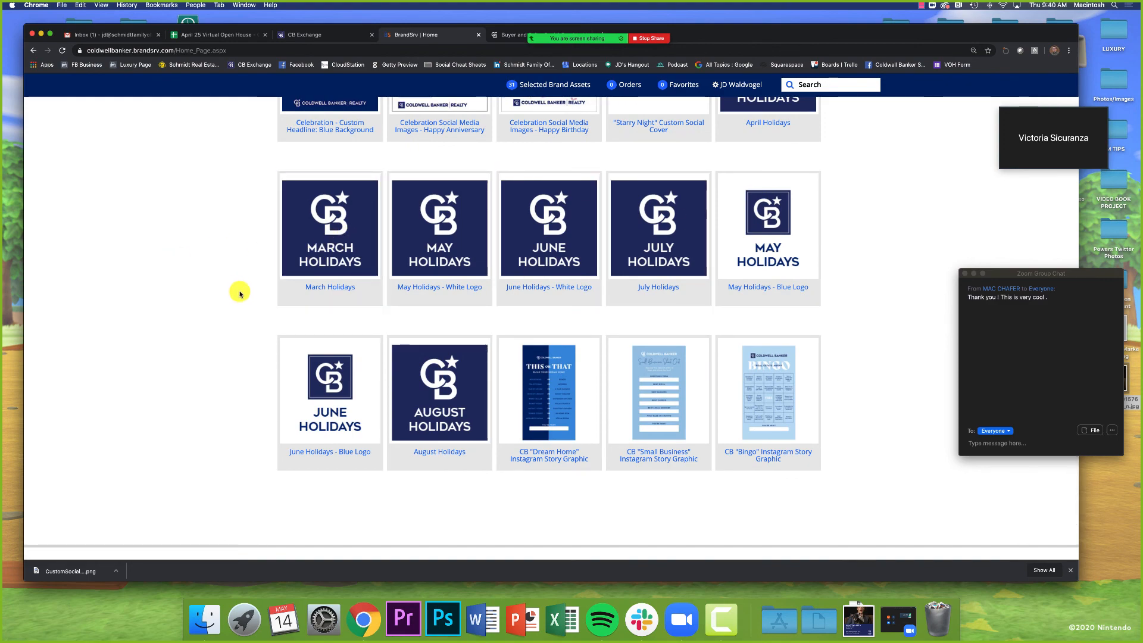
scroll(240, 293, up, 15)
scroll(240, 294, down, 15)
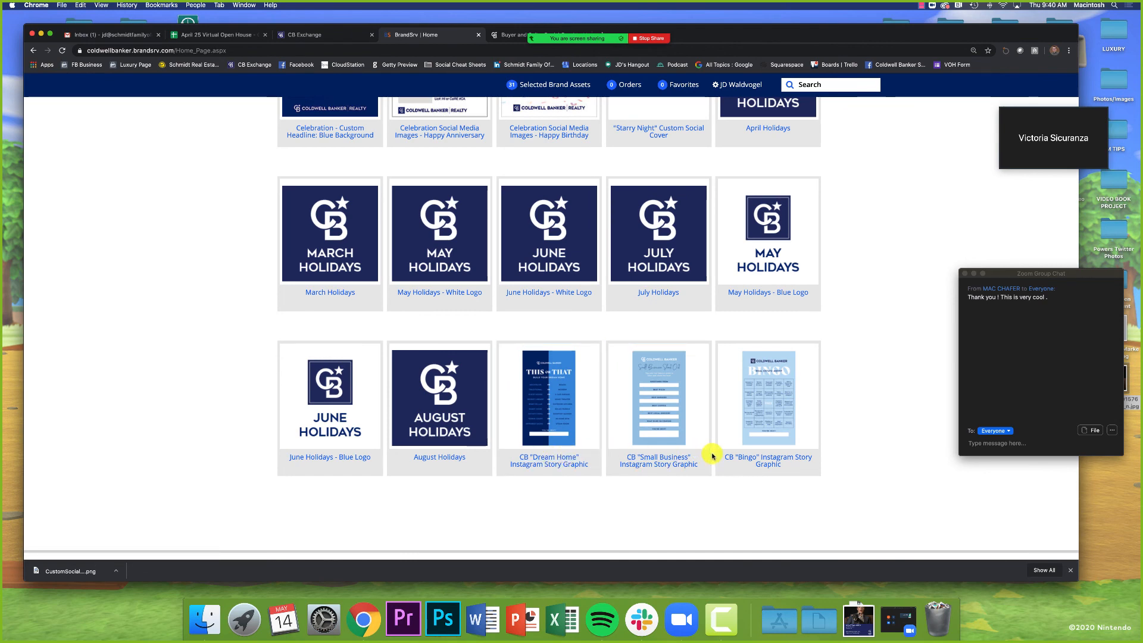
scroll(756, 428, up, 10)
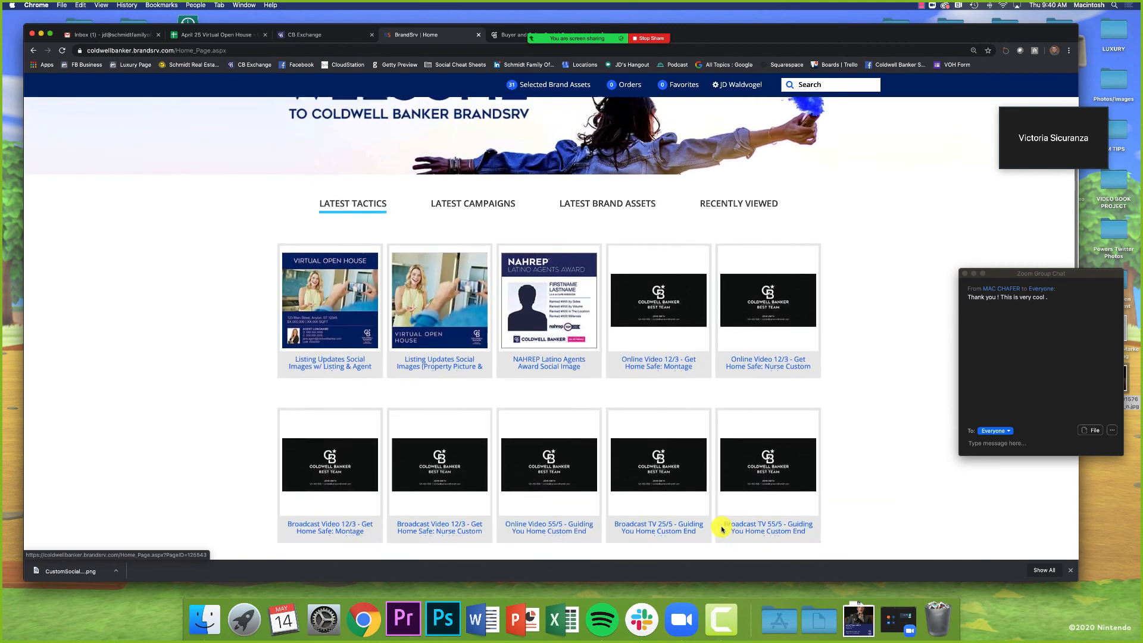
scroll(625, 447, up, 3)
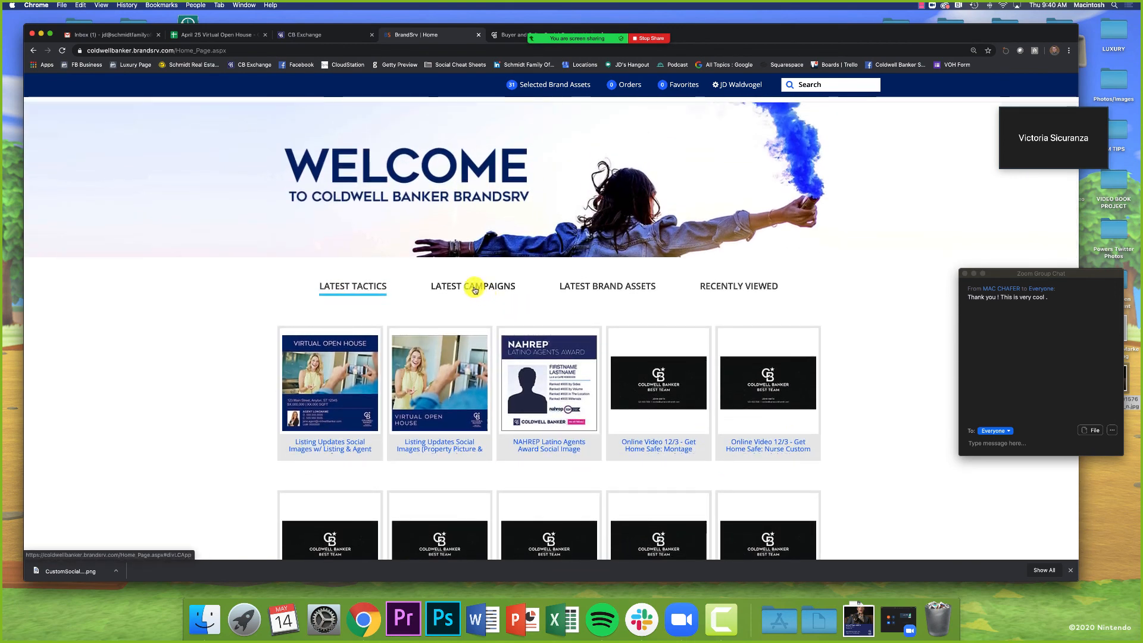
Step: Open the COVID campaign from the latest campaigns and scroll to its Hometown Hero social ad tactics
click(474, 288)
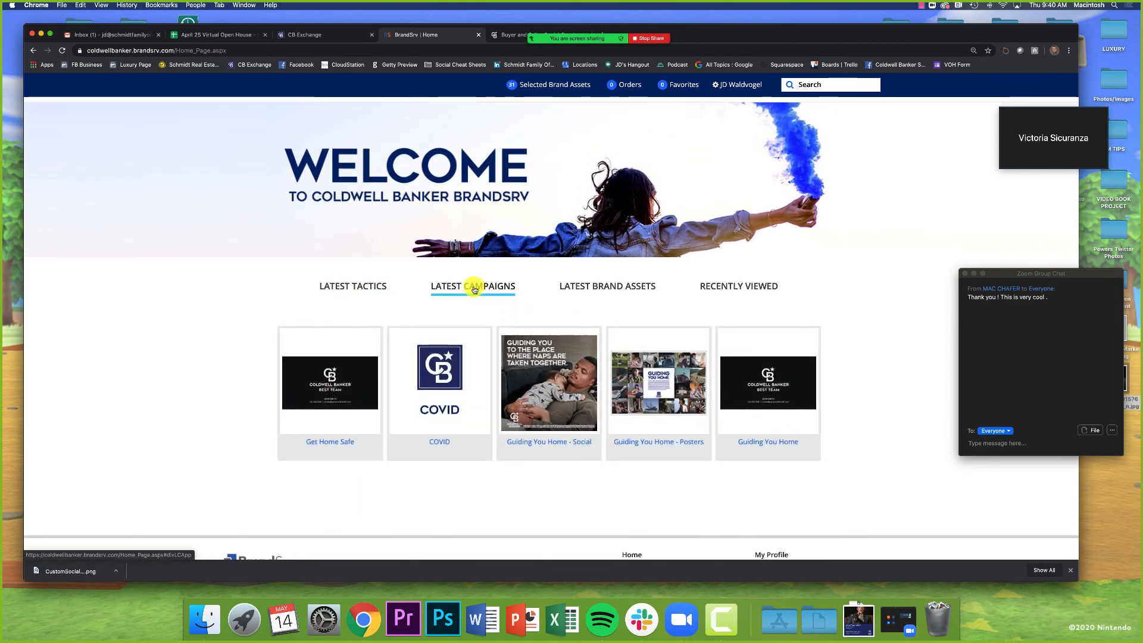
click(438, 443)
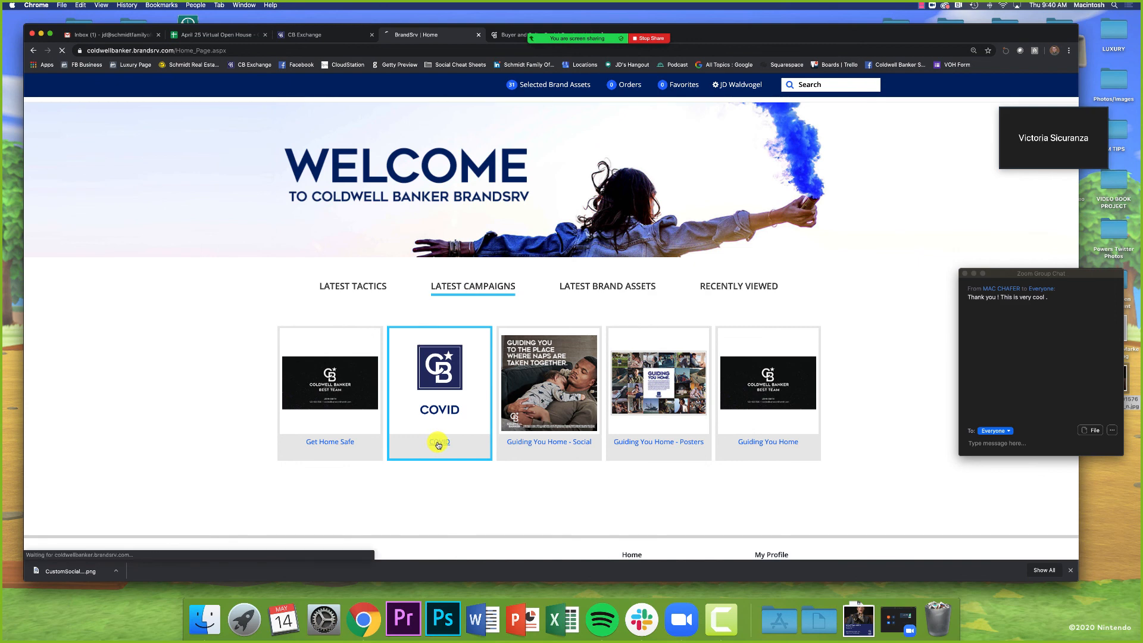
scroll(450, 422, down, 5)
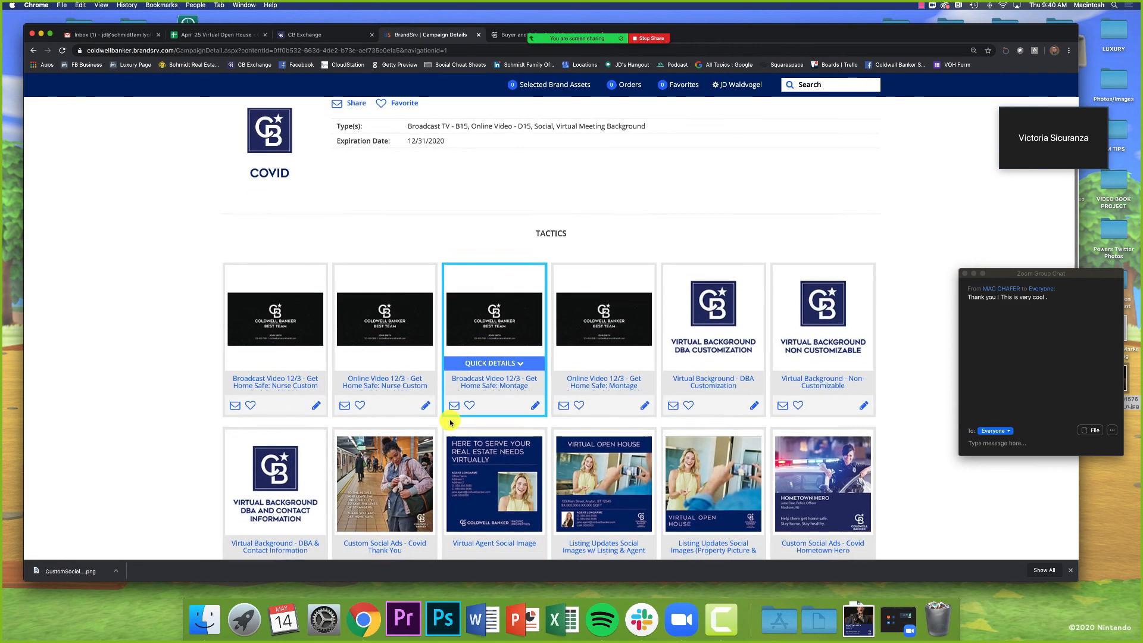
scroll(812, 413, down, 1)
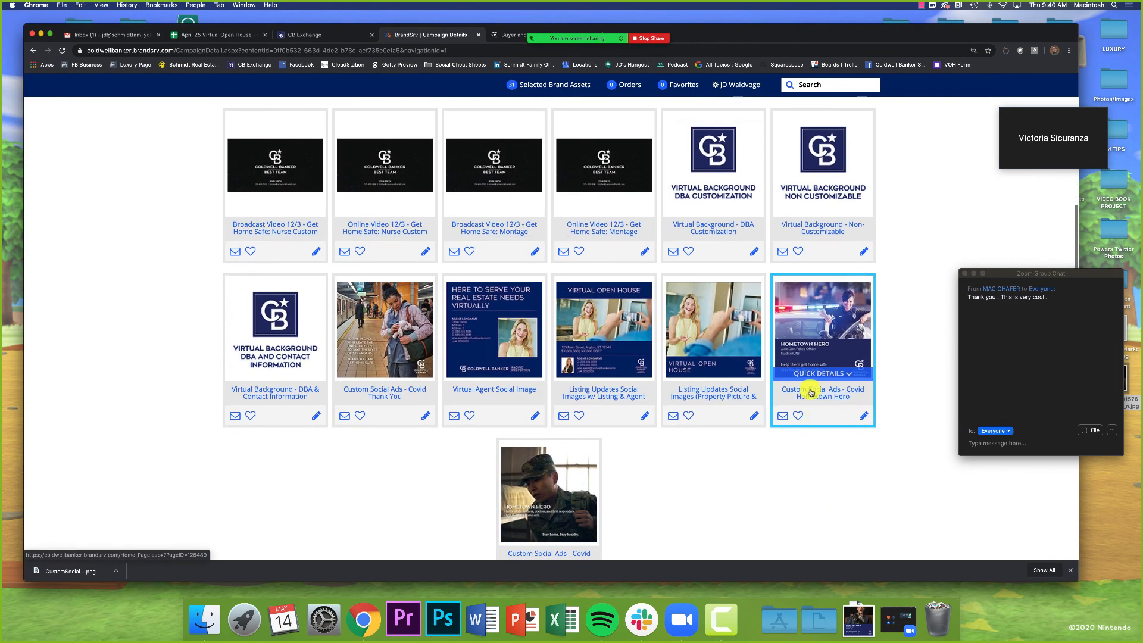